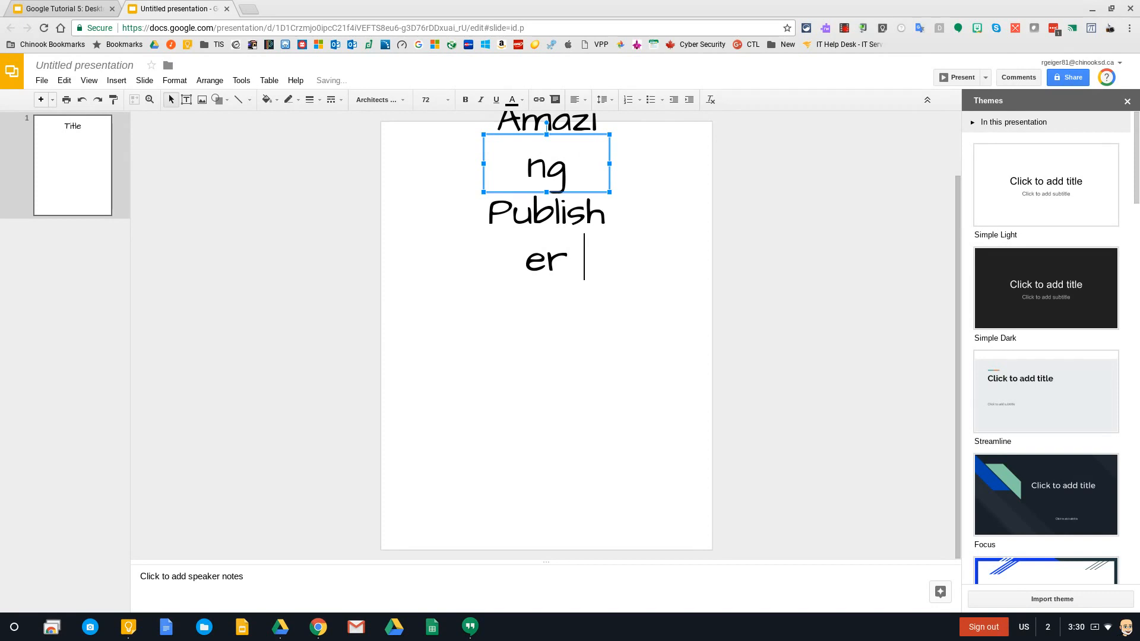
Finish the title text as "The Amazing Publisher Alternative" and enlarge its text box so the title fits on three lines
type("ive")
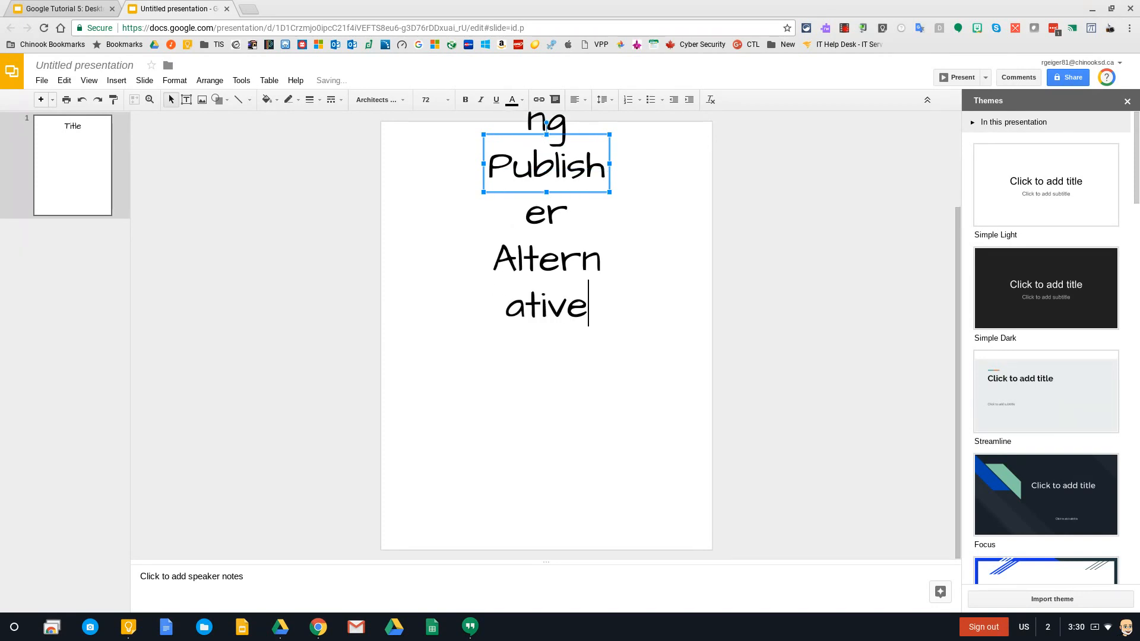
left_click_drag(483, 164, 427, 201)
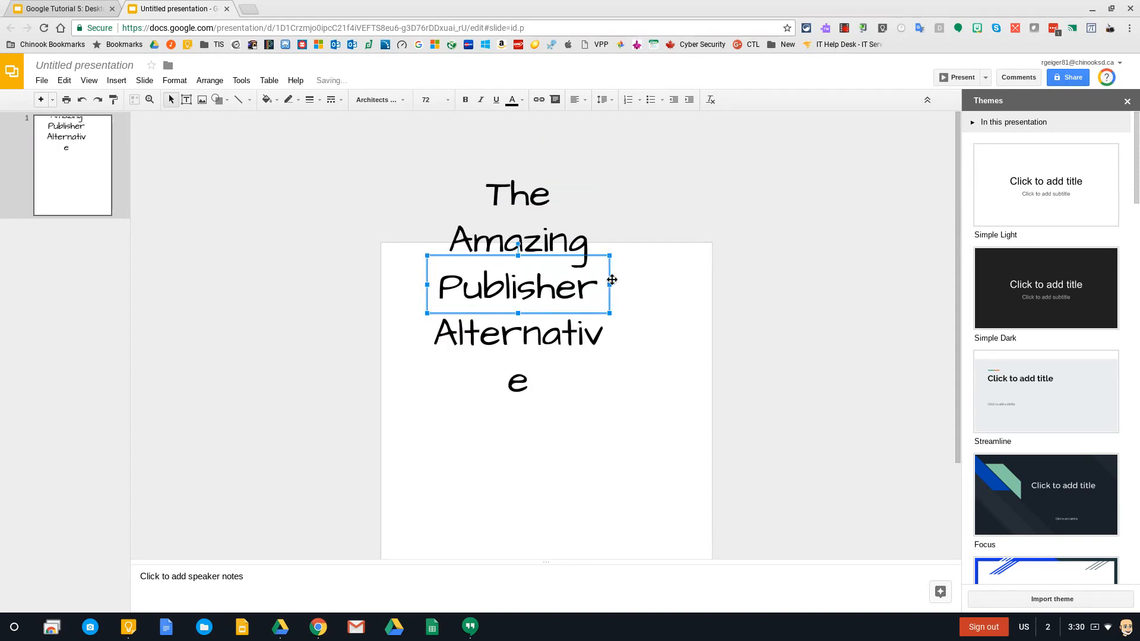
left_click_drag(612, 285, 680, 286)
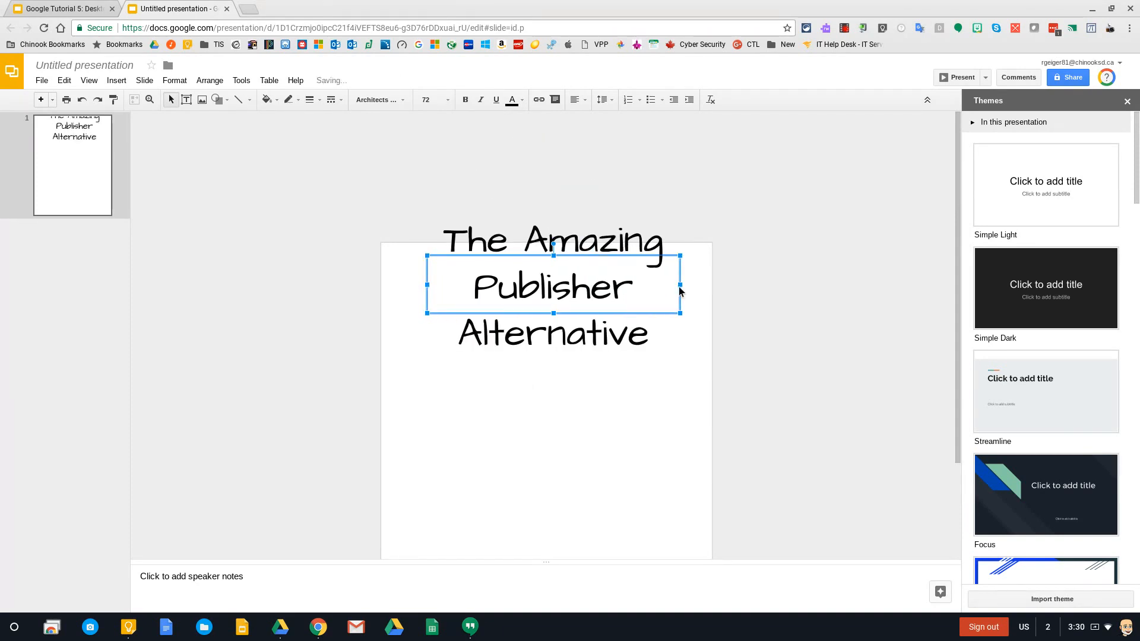
left_click_drag(553, 256, 548, 218)
left_click_drag(554, 313, 559, 347)
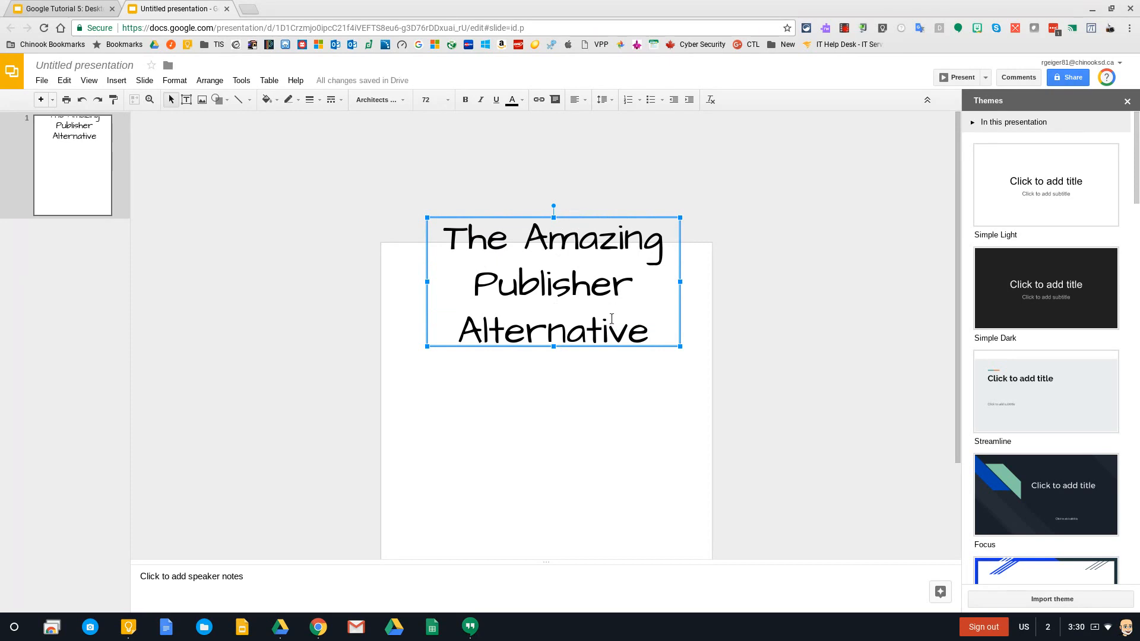
Move the title text box down fully onto the page, centred horizontally near the upper edge
left_click(611, 383)
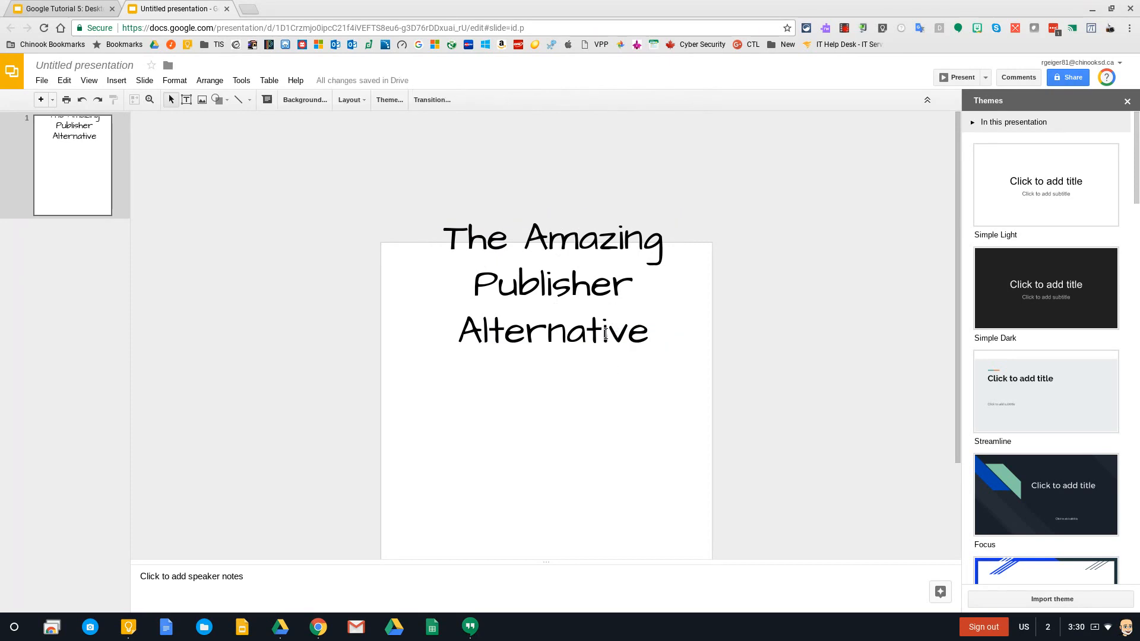
left_click(618, 349)
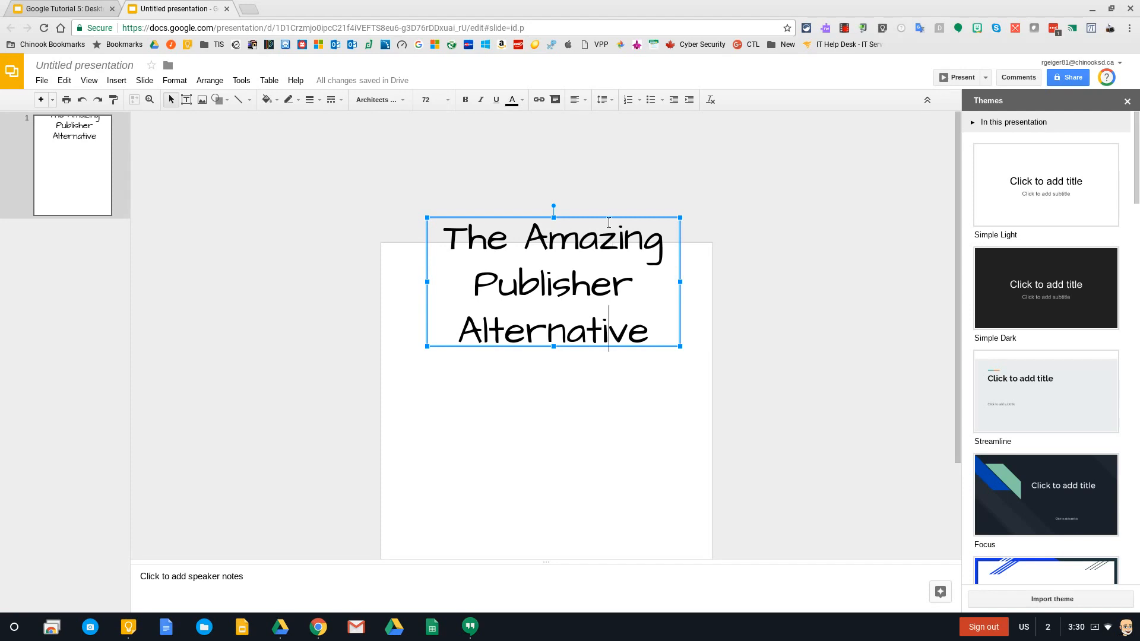
left_click_drag(681, 253, 674, 297)
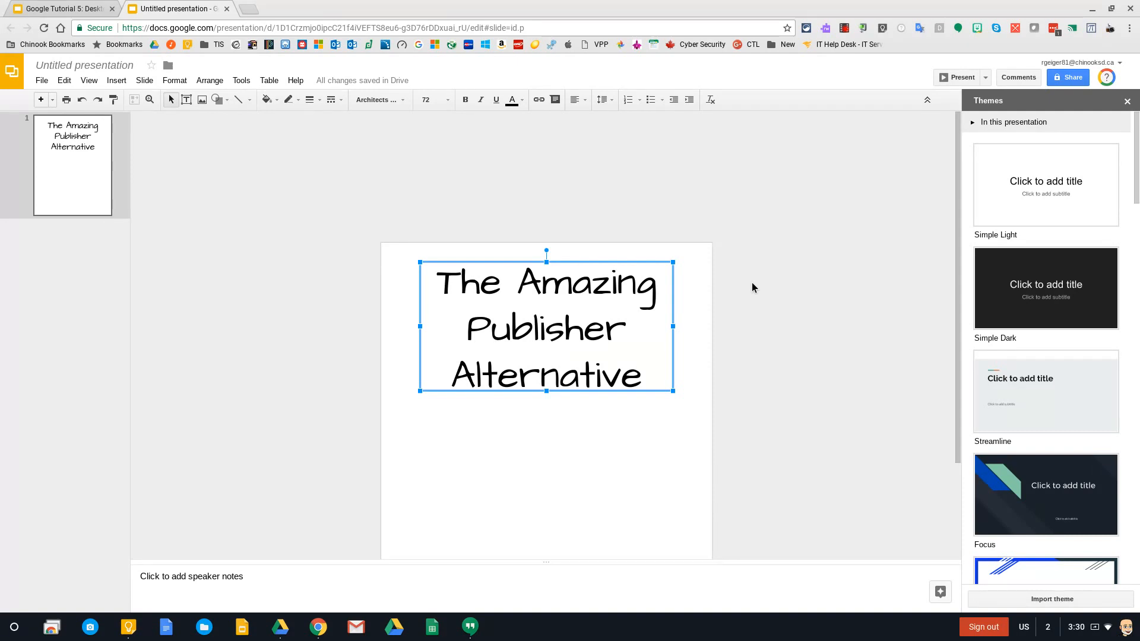
key("Right")
key("Right")
key("Left")
key("Left")
Nudge the title text box slightly upward, keeping it horizontally centred on the page
left_click(574, 264)
mouse_move(676, 283)
left_mouse_down()
mouse_move(666, 288)
mouse_move(678, 291)
left_mouse_up()
key("Up")
key("Up")
key("Up")
key("Up")
key("Up")
key("Up")
key("Up")
key("Up")
key("Up")
key("Down")
key("Down")
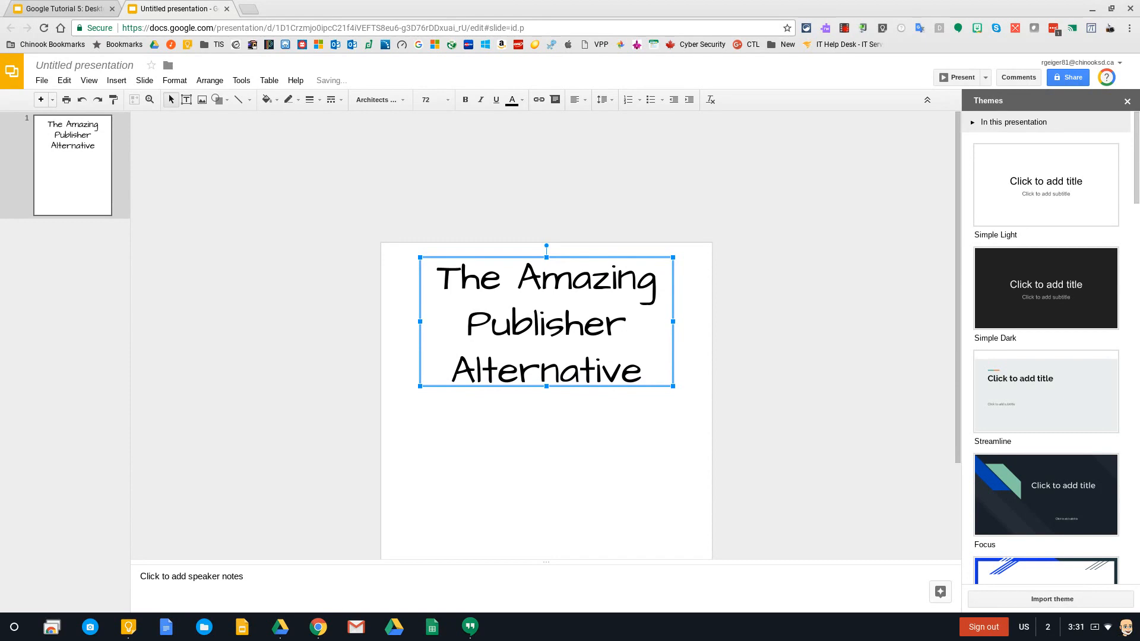
left_click(594, 446)
Add a tall text box below the title in the page's left half reading "This is where I'll put my main body text for my story."
scroll(586, 440, "down", 3)
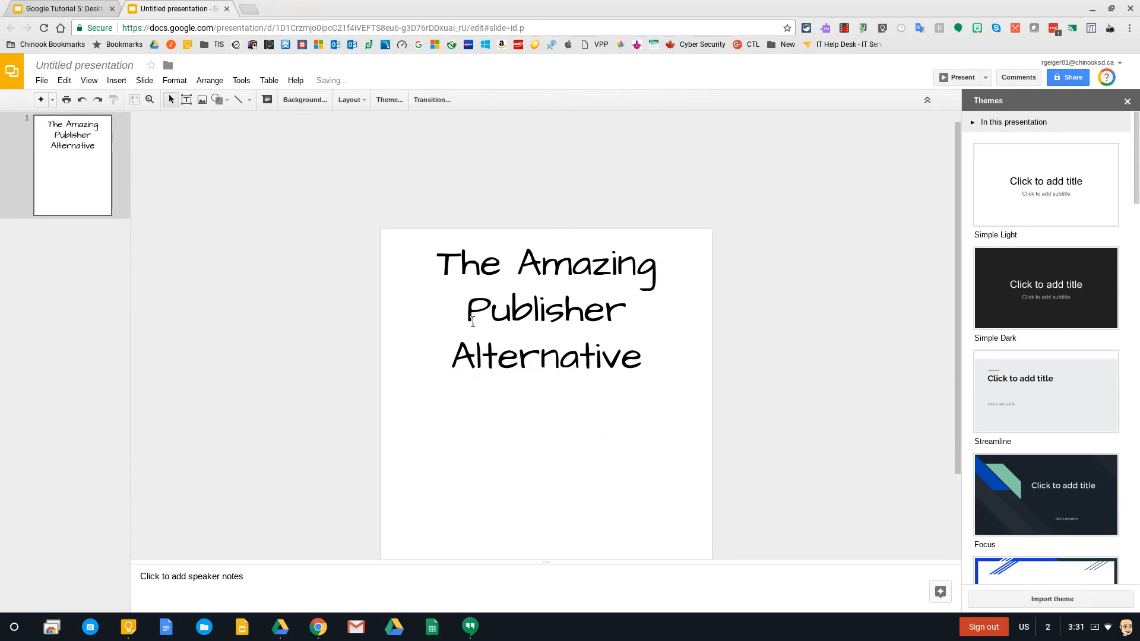
scroll(471, 323, "down", 2)
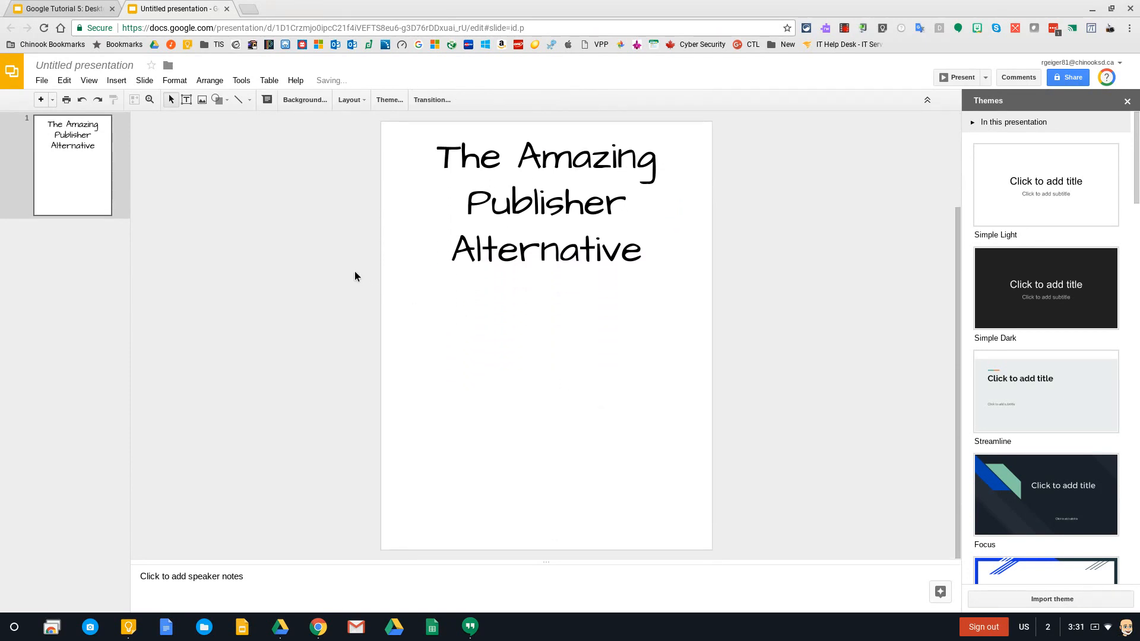
left_click(186, 101)
left_click_drag(393, 293, 524, 529)
type("This ")
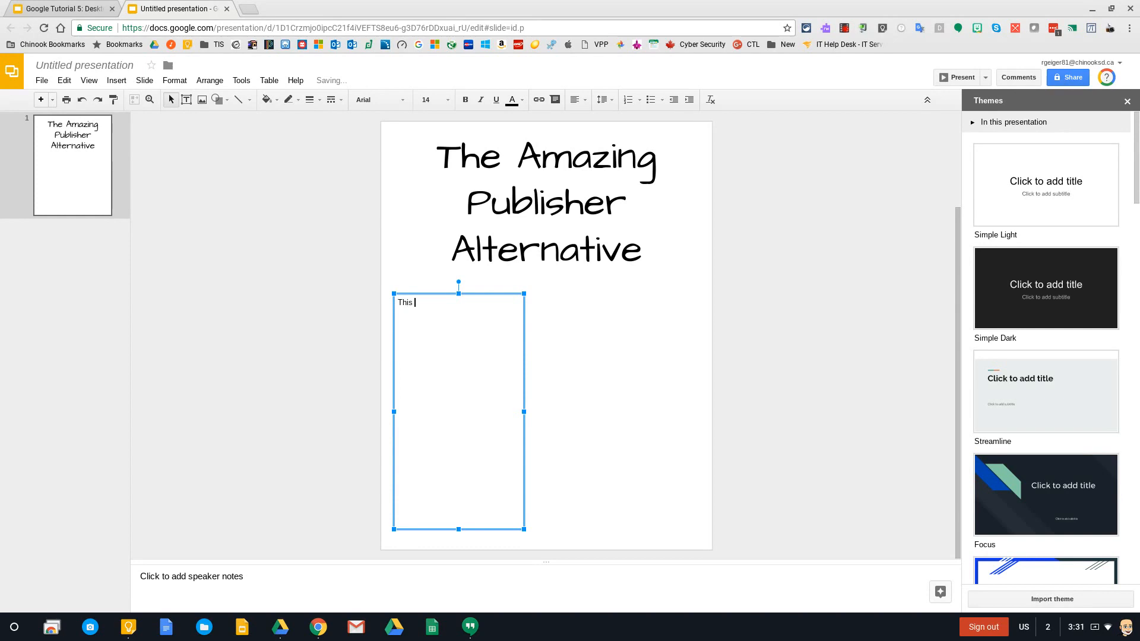
type("is where I'll put my main ")
type("body tes")
type("t of")
key("BackSpace")
key("BackSpace")
type("for my story.")
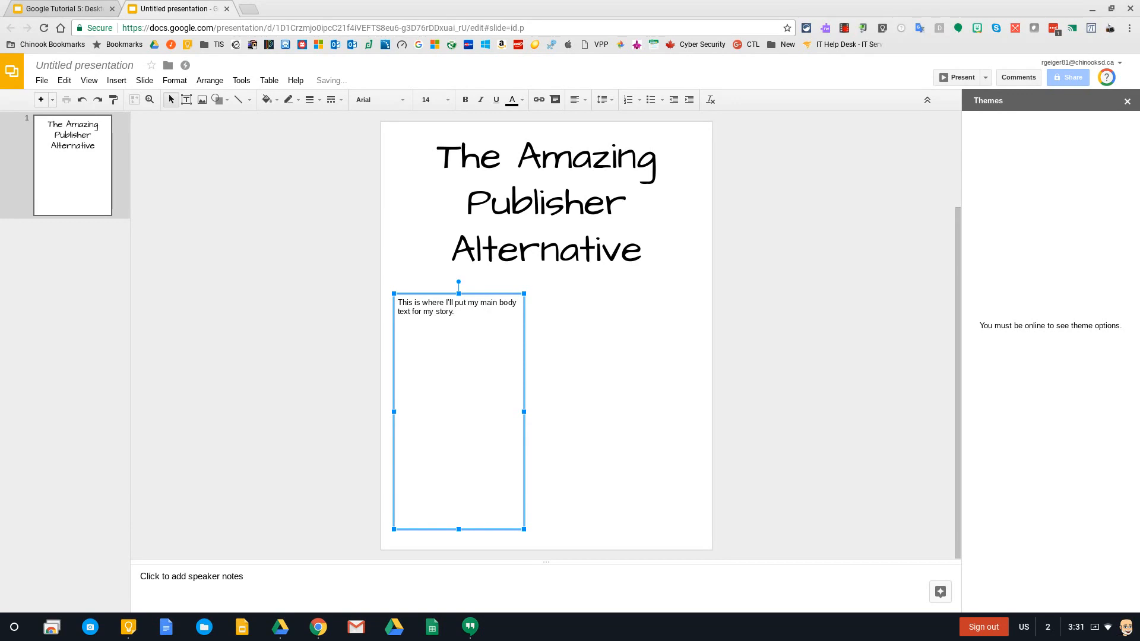
Copy the body sentence and paste it repeatedly to build a first paragraph of seven sentences
left_click_drag(454, 314, 387, 306)
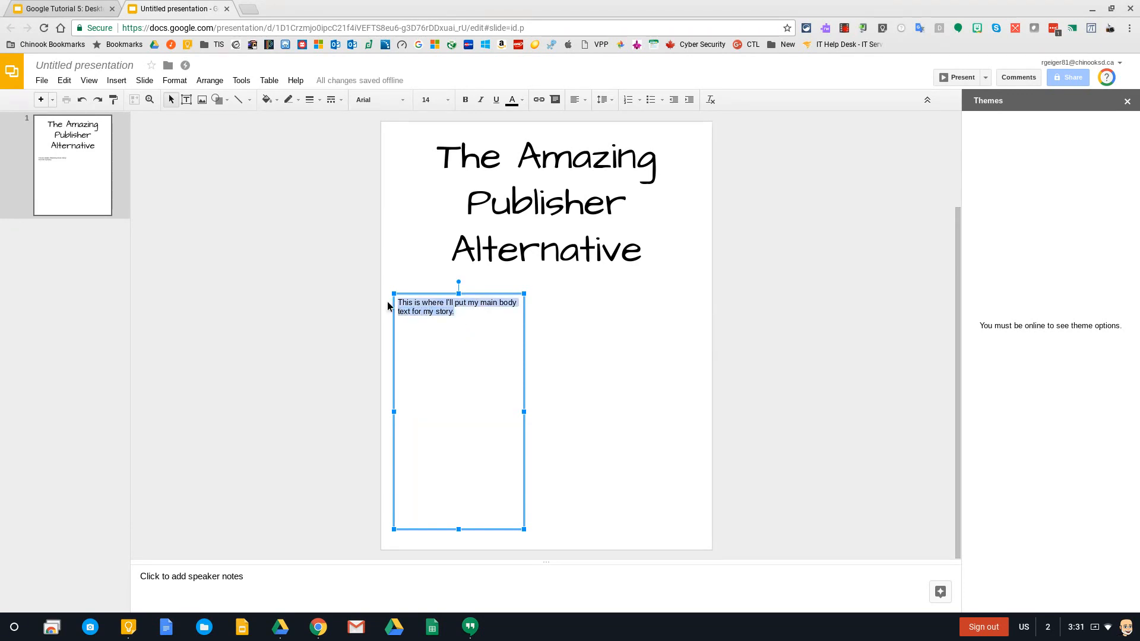
left_click(463, 314)
type("This is where I'll put my main body text for my story.")
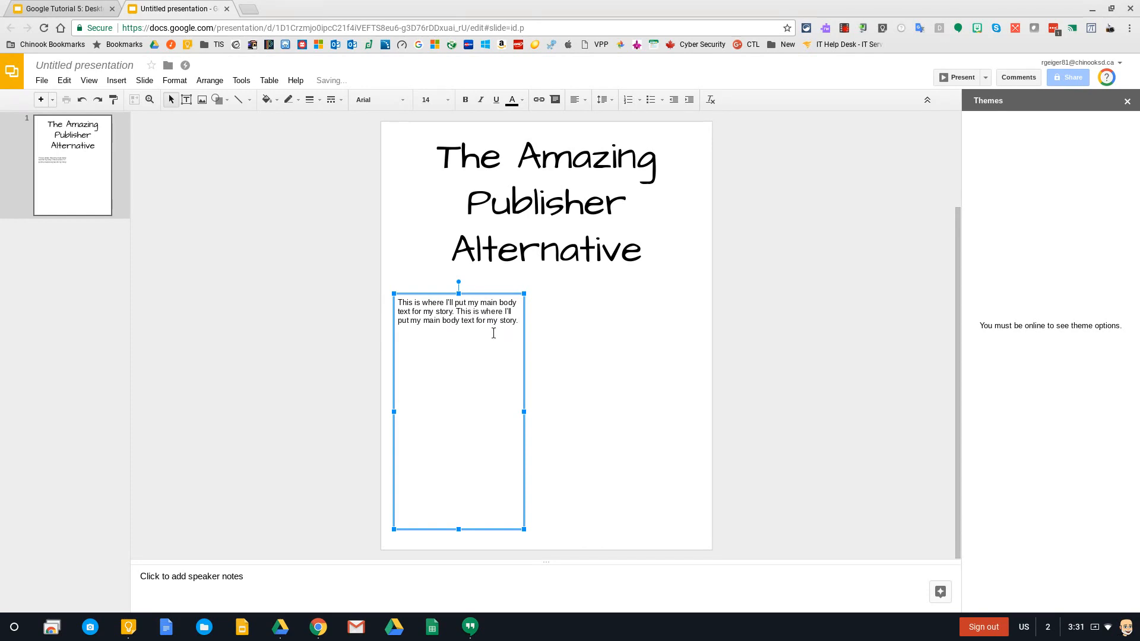
key("ctrl+v")
key("ctrl+v")
type("This is where I'll put my main body text for my story.")
key("ctrl+v")
key("ctrl+v")
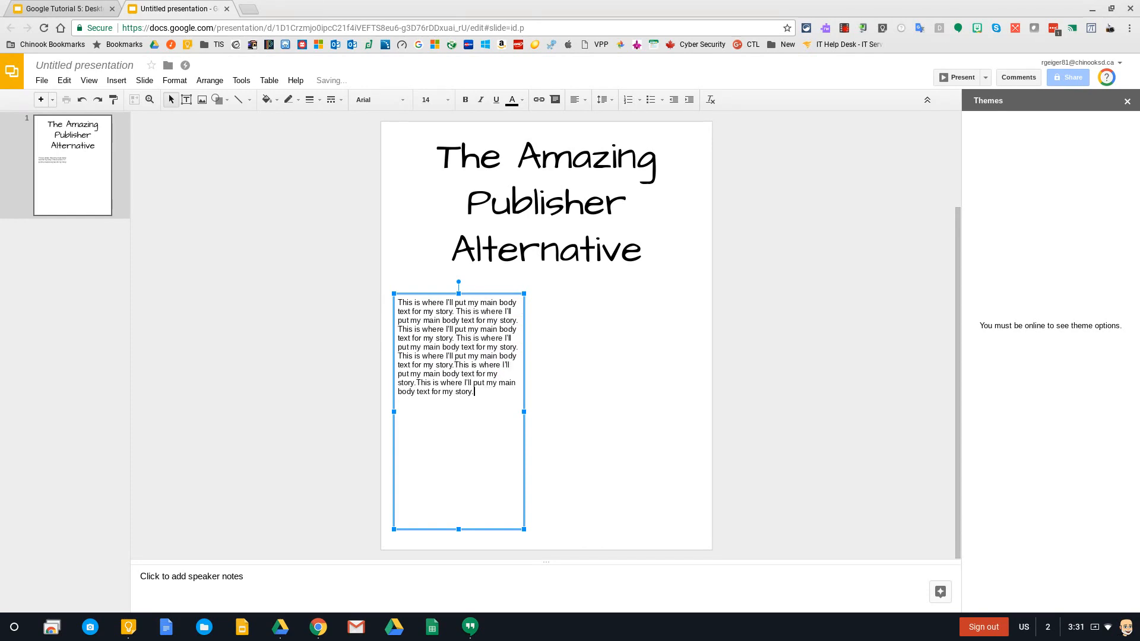
Add a second paragraph made of four copies of the body sentence, separated by a blank line
type("This is where I'll put my main body text for my story.")
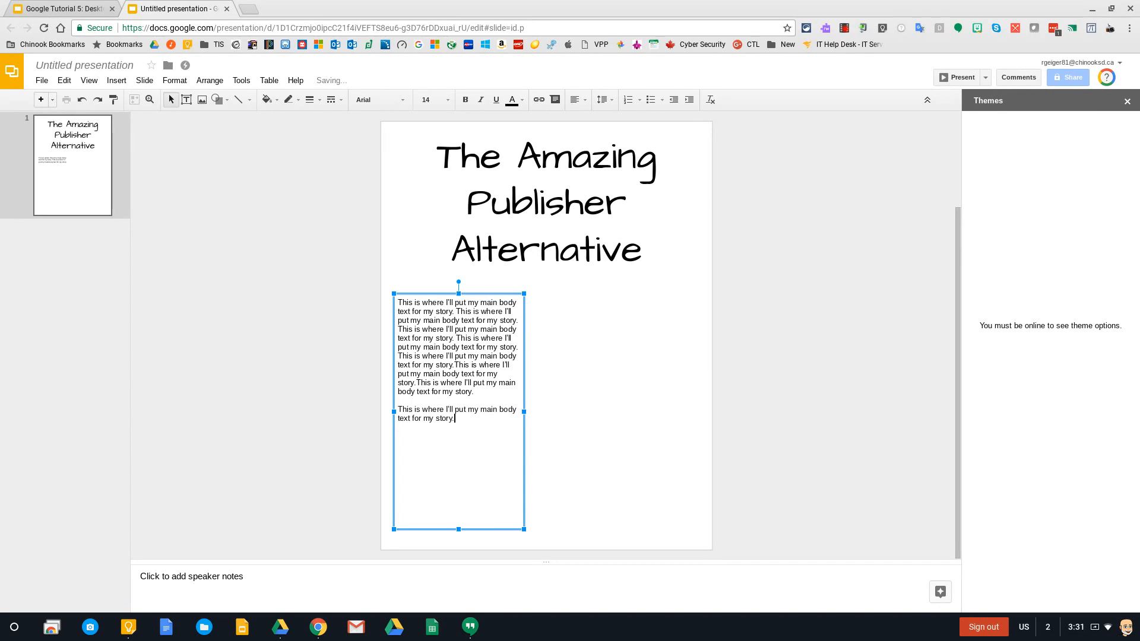
type("This is where I'll put my main body text for my story.")
type("This is where I'll put my main body text for my story.")
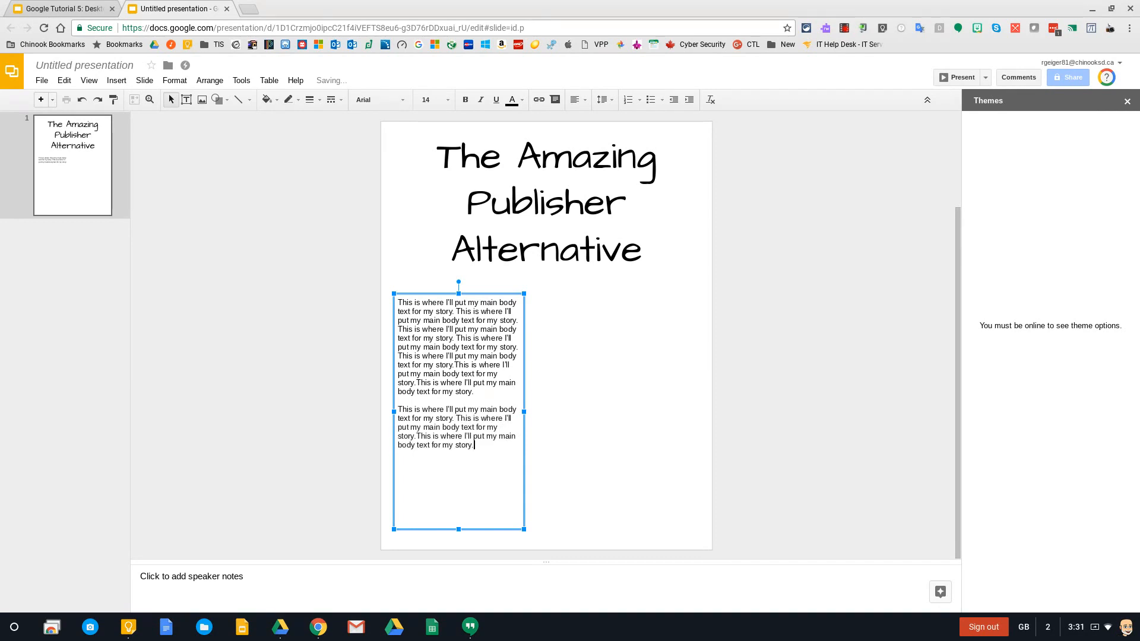
type("This is where I'll put my main body text for my story.")
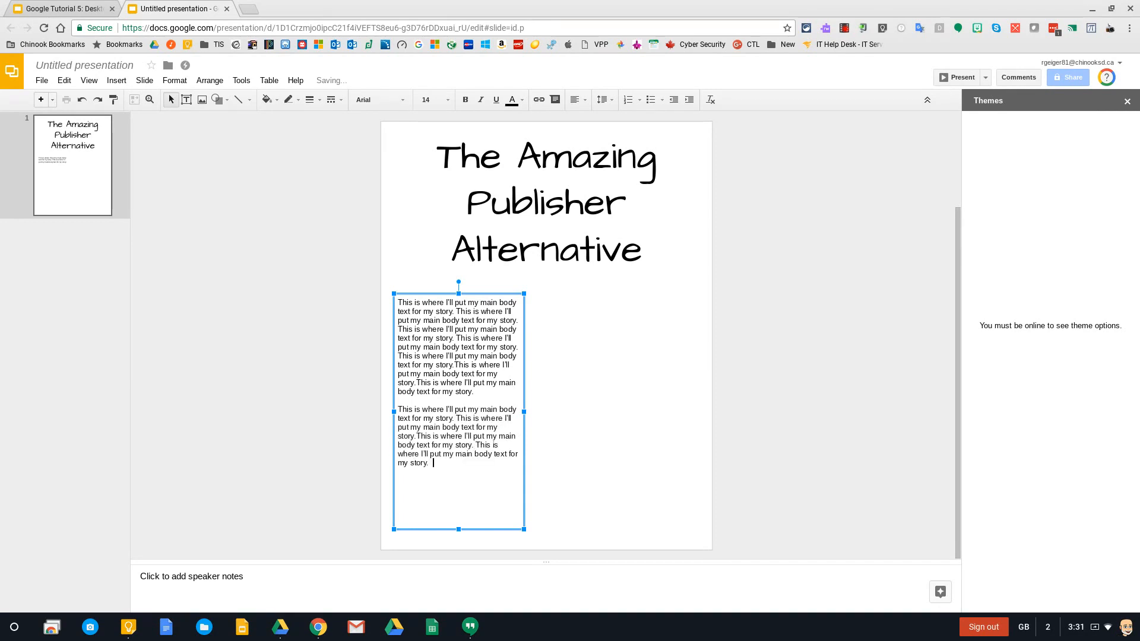
Add a third paragraph made of three copies of the body sentence after another blank line
type("\"")
key("BackSpace")
key("Return")
key("Return")
type("This is where I'll put my main body text for my story.")
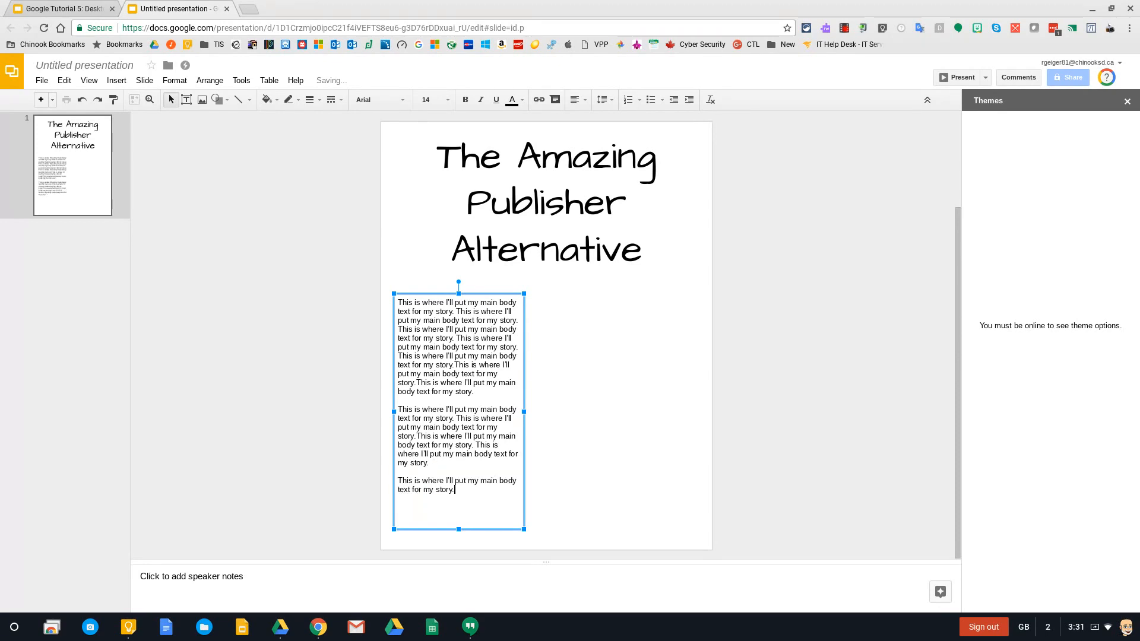
type("This is where I'll put my main body text for my story.")
type("This is where I'll put my main body text for my story.")
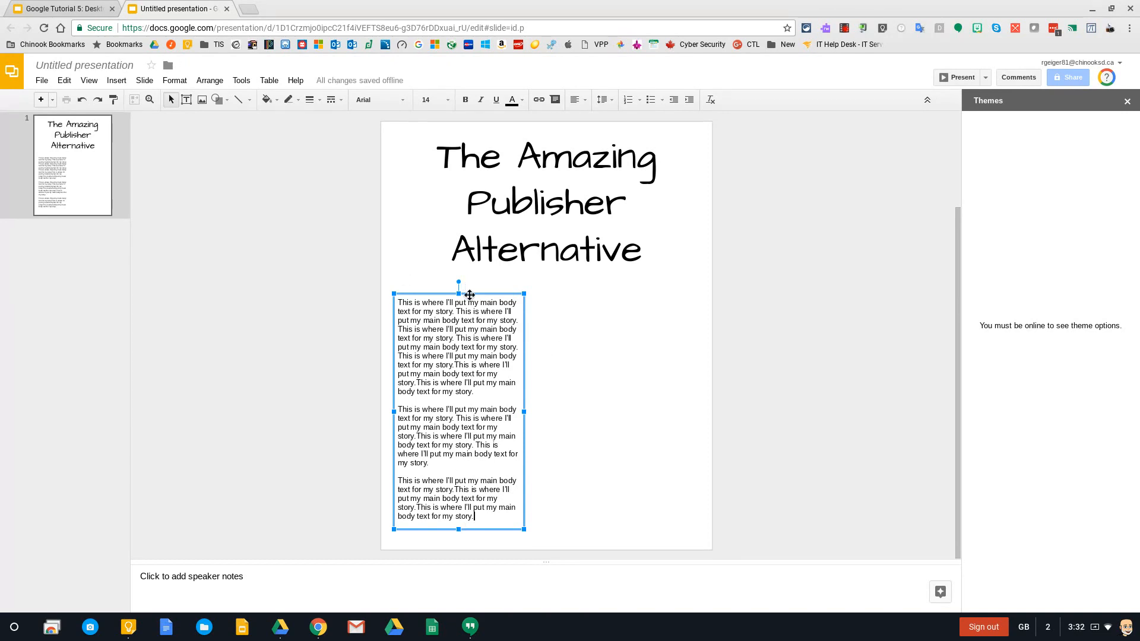
Move the body text box up just beneath the title and make it slightly taller and narrower
left_click_drag(471, 295, 470, 278)
left_click(466, 349)
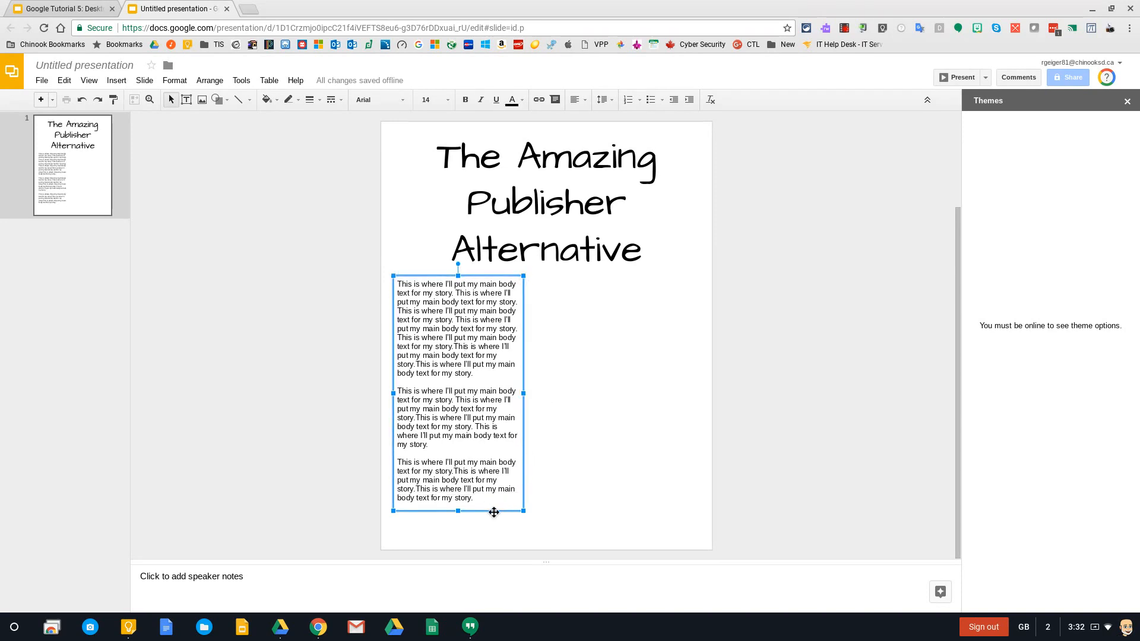
mouse_move(523, 511)
left_mouse_down()
mouse_move(523, 544)
mouse_move(520, 527)
left_mouse_up()
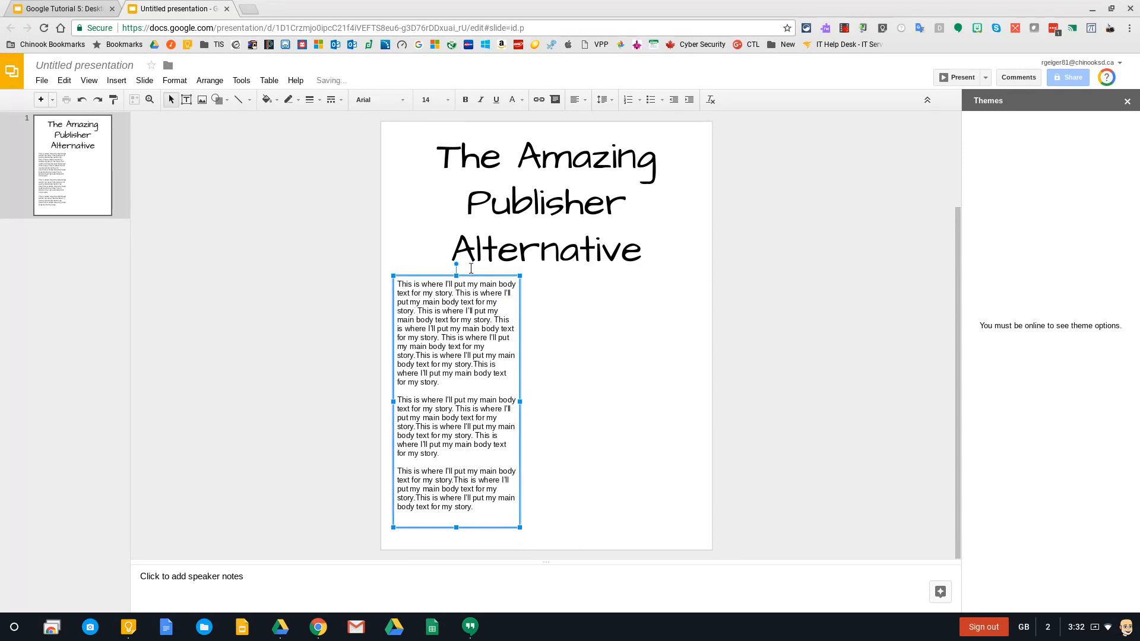
Shift the body text box right so its left edge aligns with the title box, directly beneath the title
left_click_drag(474, 276, 500, 277)
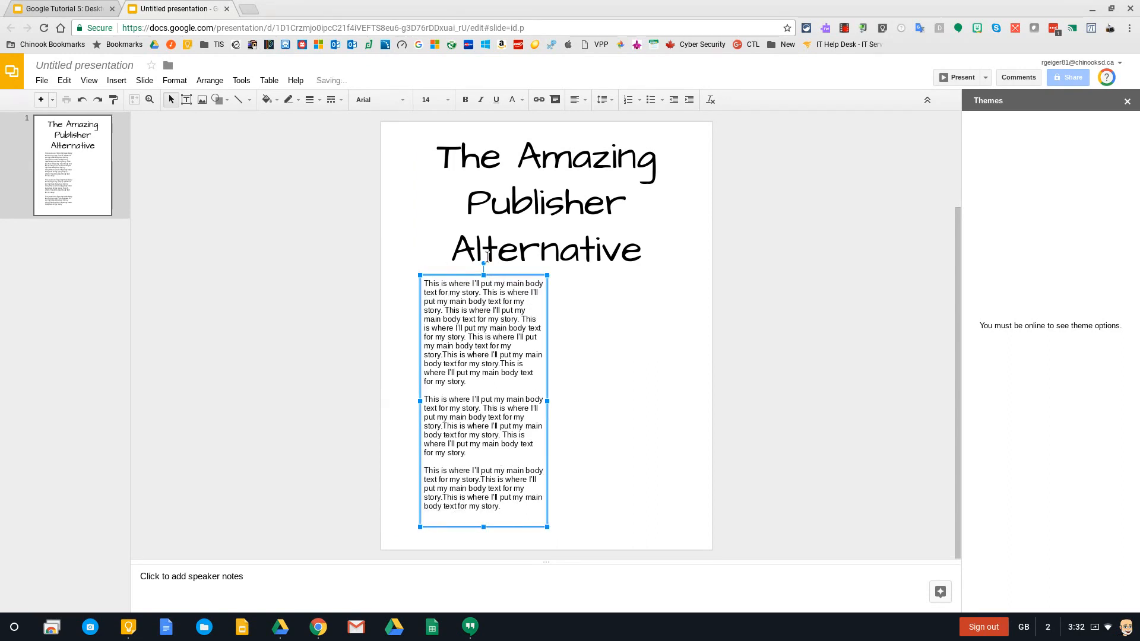
left_click(429, 158)
left_click(463, 300)
left_click(492, 198)
left_click(483, 318)
mouse_move(499, 275)
left_mouse_down()
mouse_move(633, 275)
mouse_move(501, 277)
left_mouse_up()
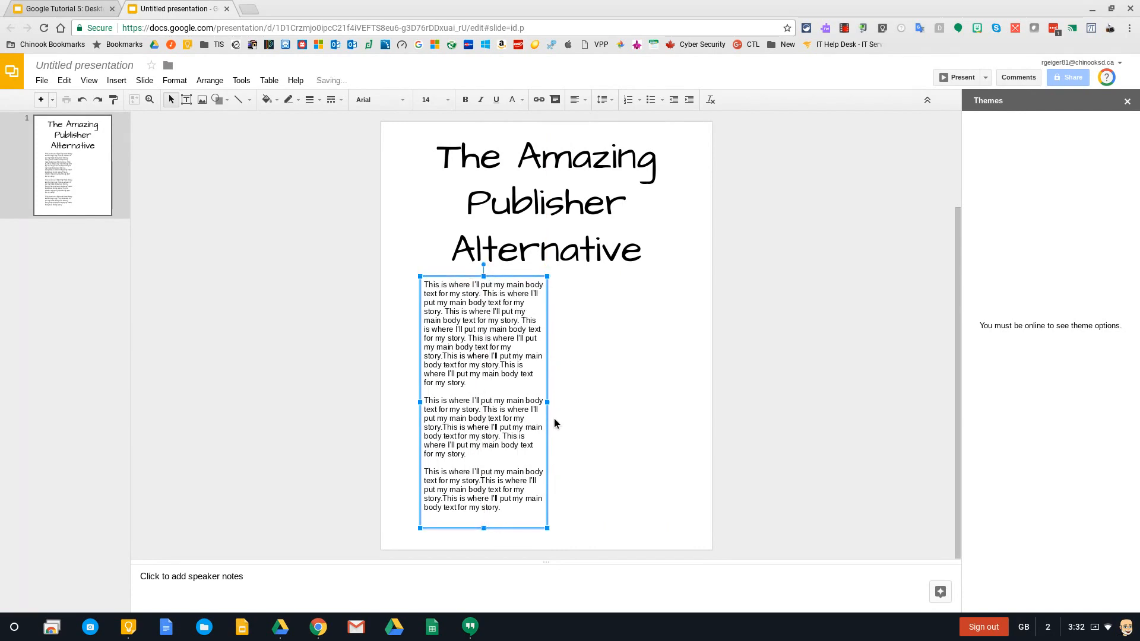
Resize the body text box to match the title box's width, with just enough height for all three paragraphs
left_click_drag(484, 528, 490, 380)
left_click_drag(547, 327, 670, 324)
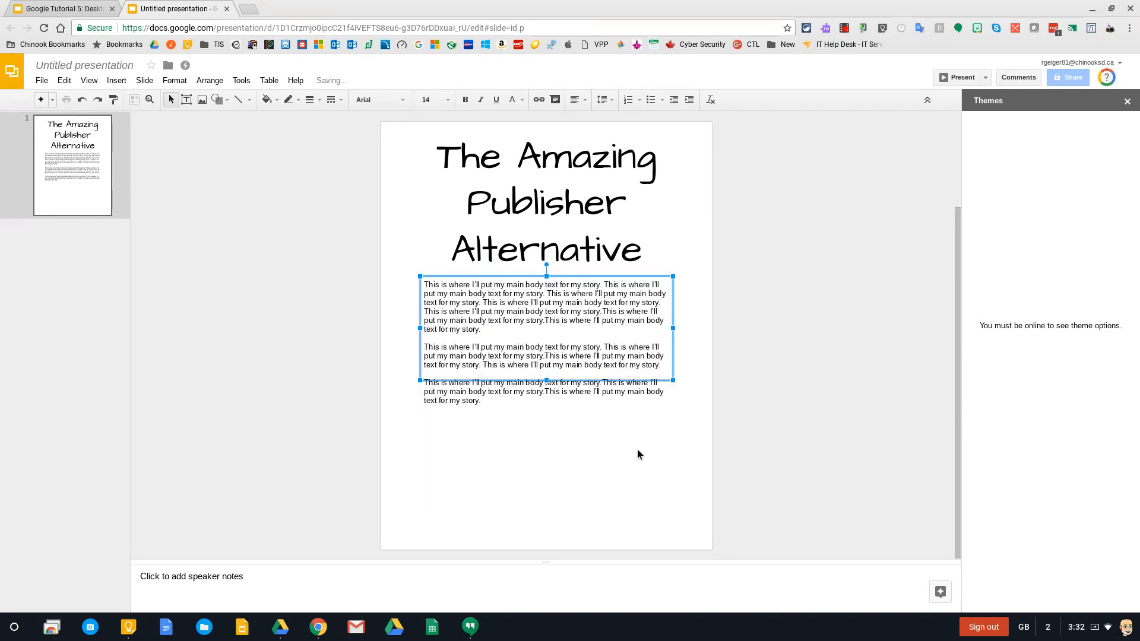
left_click_drag(545, 381, 555, 418)
left_click(630, 488)
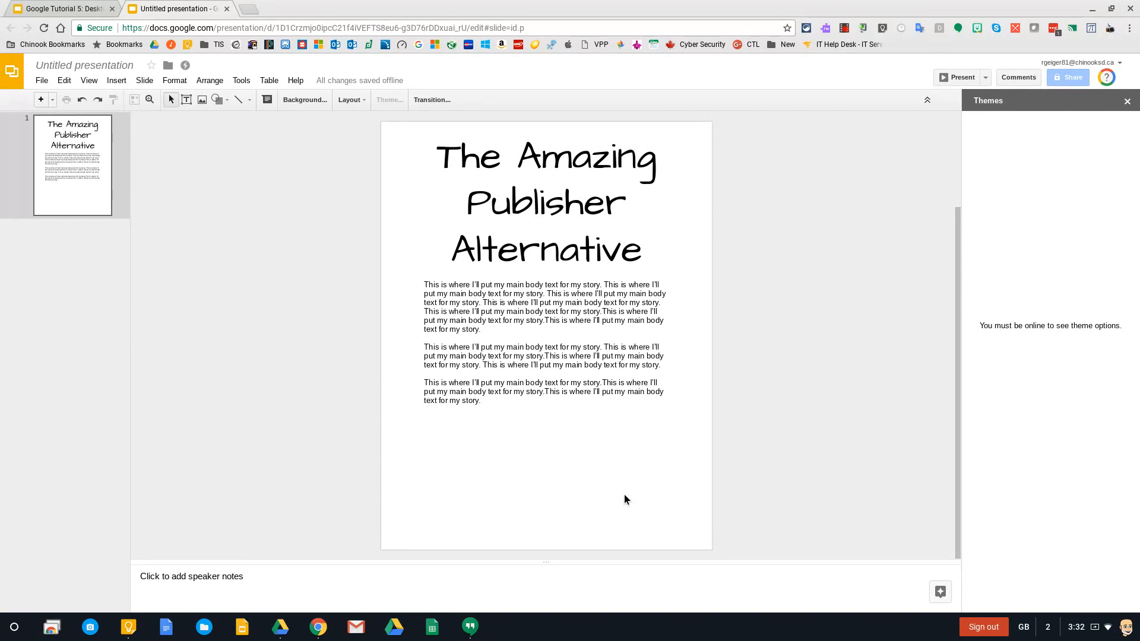
Give the body text box a pale yellow fill and an 8px border
left_click(545, 383)
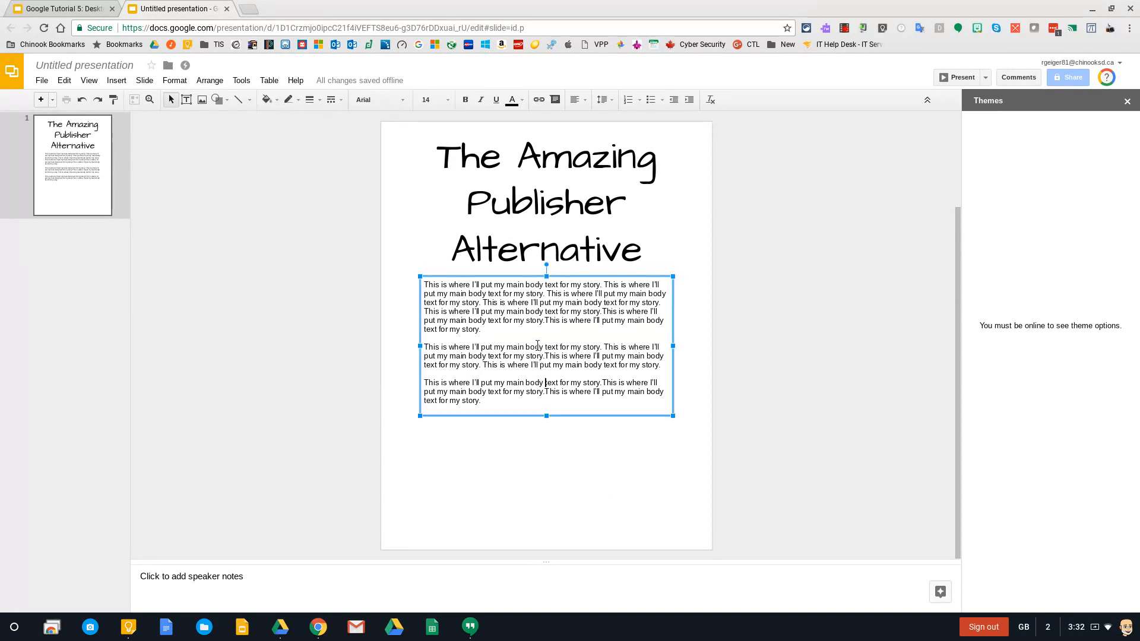
left_click(276, 101)
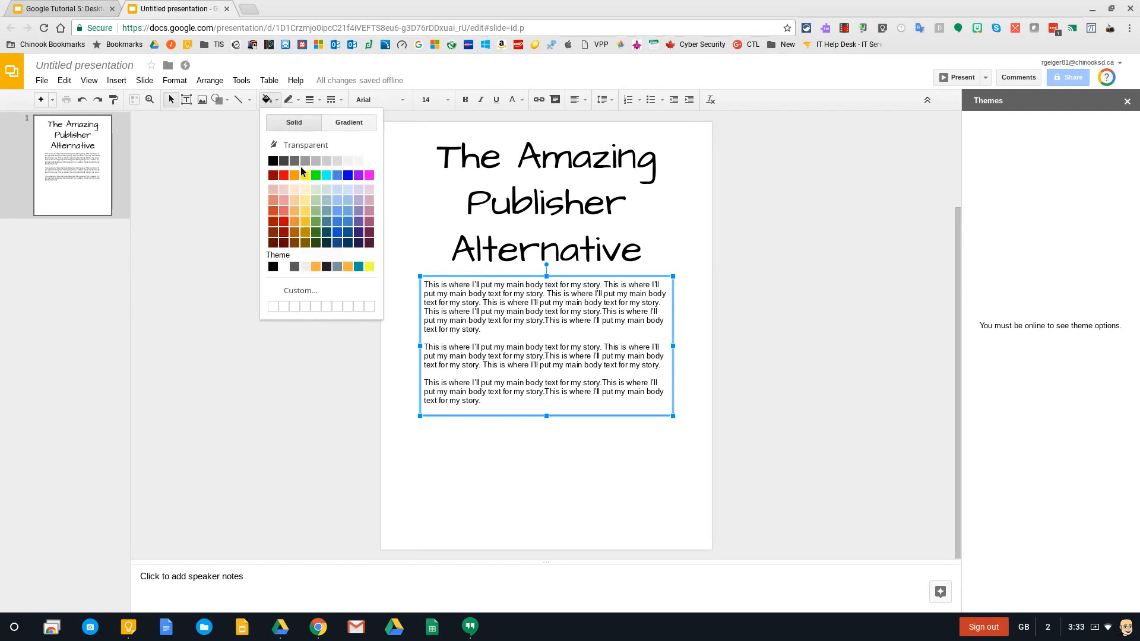
left_click(305, 190)
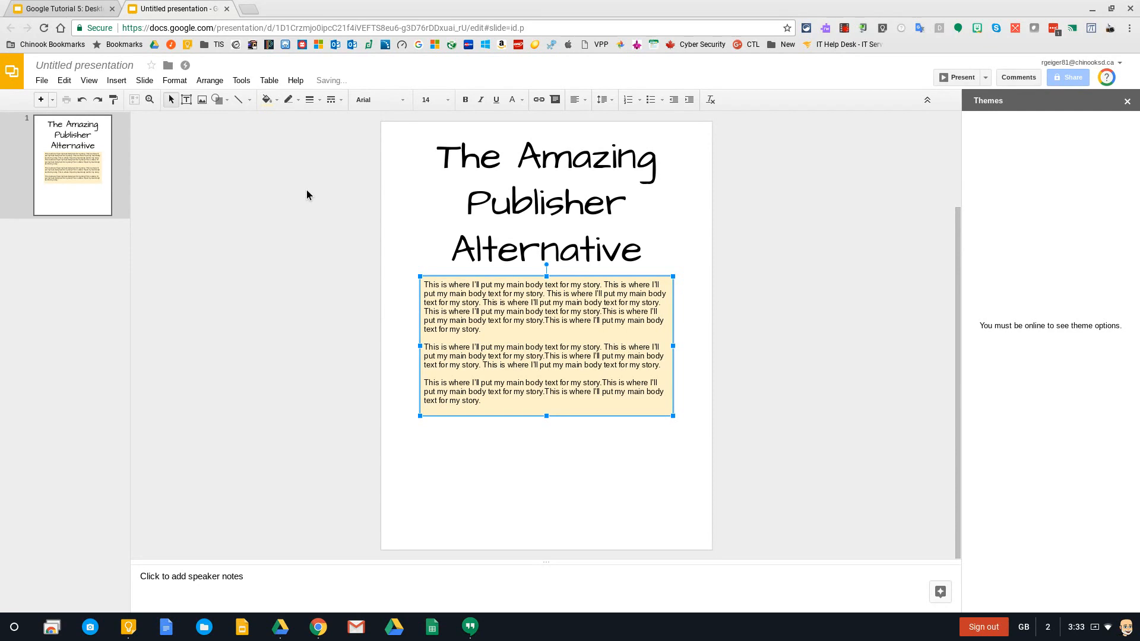
left_click(311, 99)
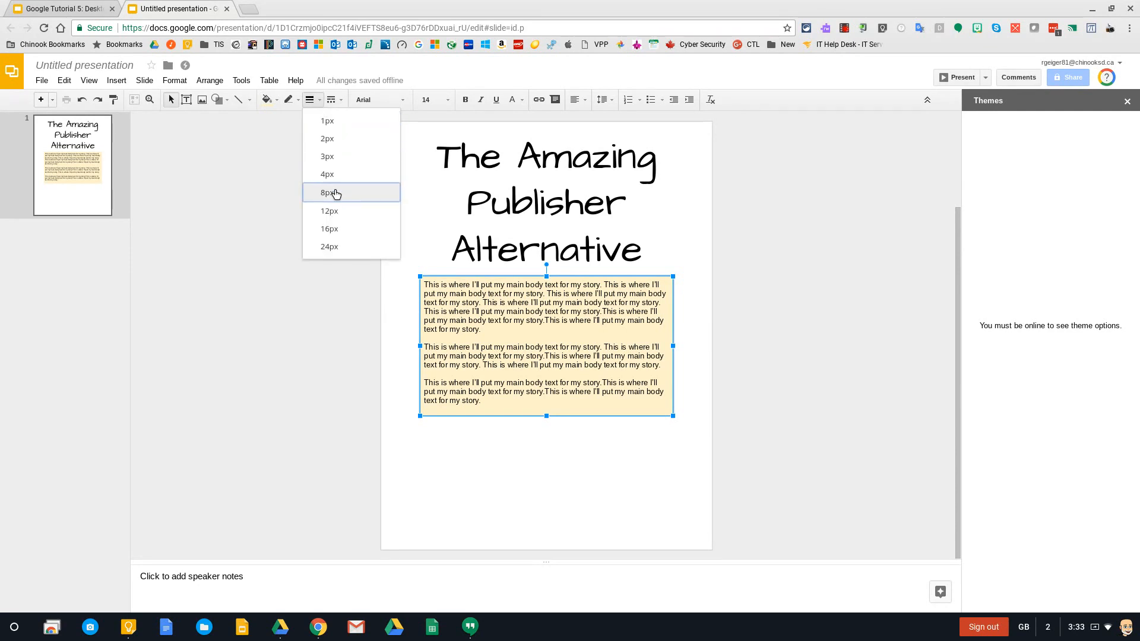
left_click(334, 190)
Try a dashed border style on the body text box and undo it
left_click(332, 100)
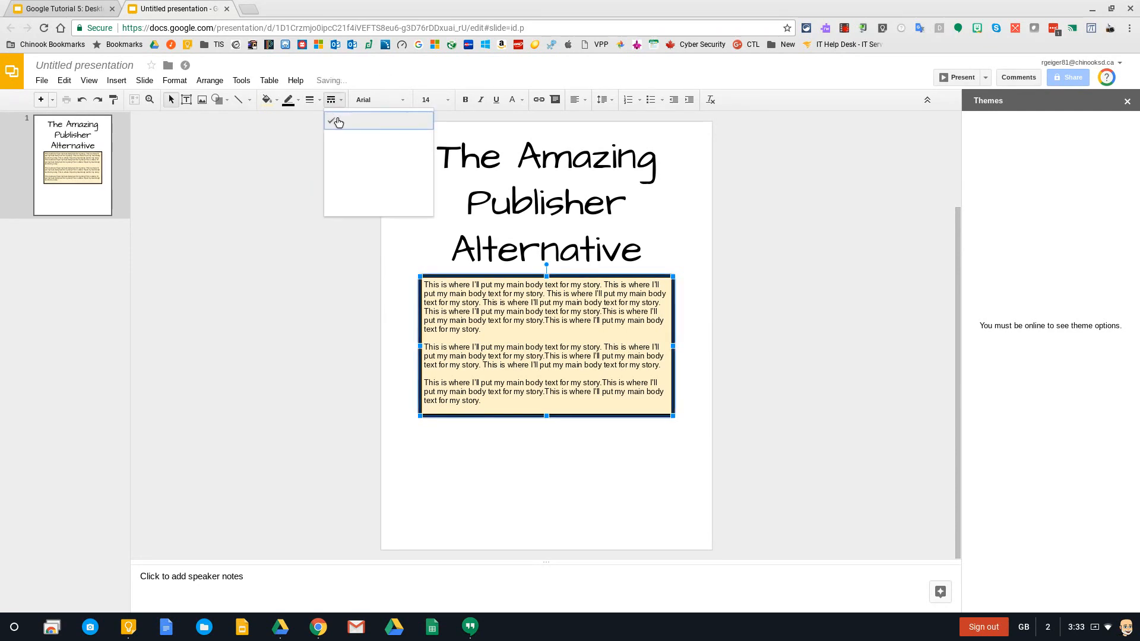
left_click(313, 100)
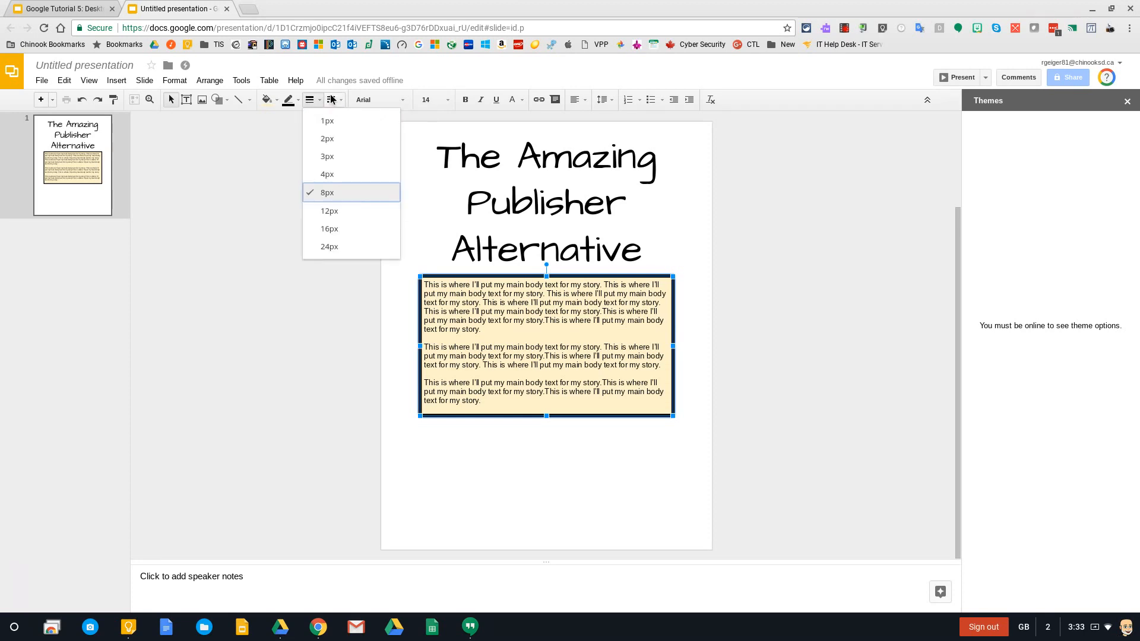
left_click(332, 99)
left_click(363, 153)
left_click(439, 449)
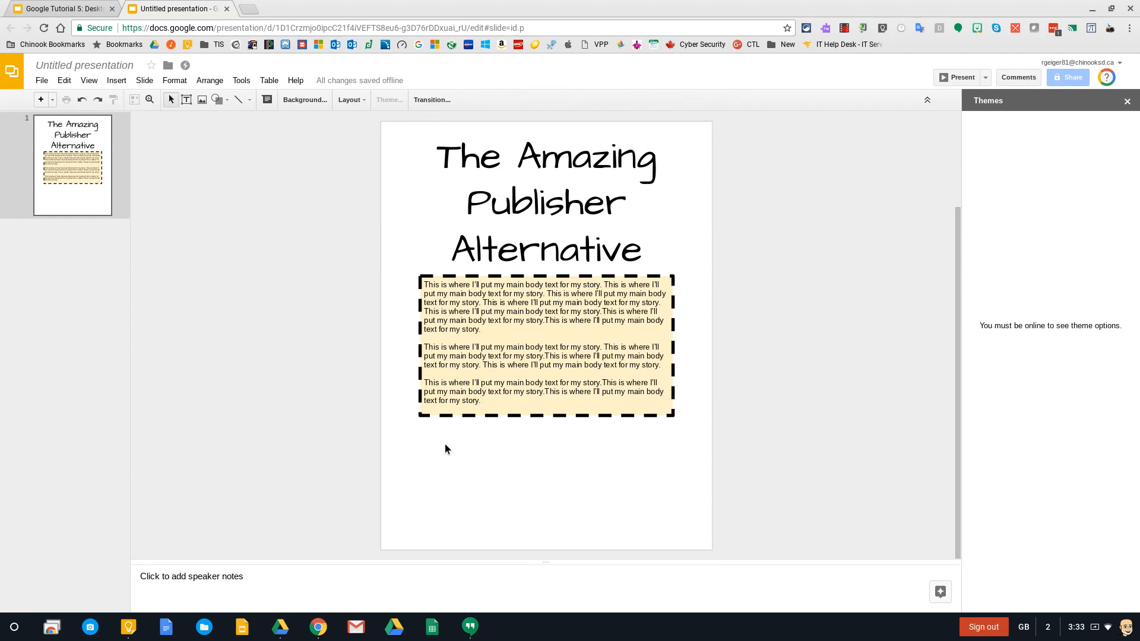
key("ctrl+z")
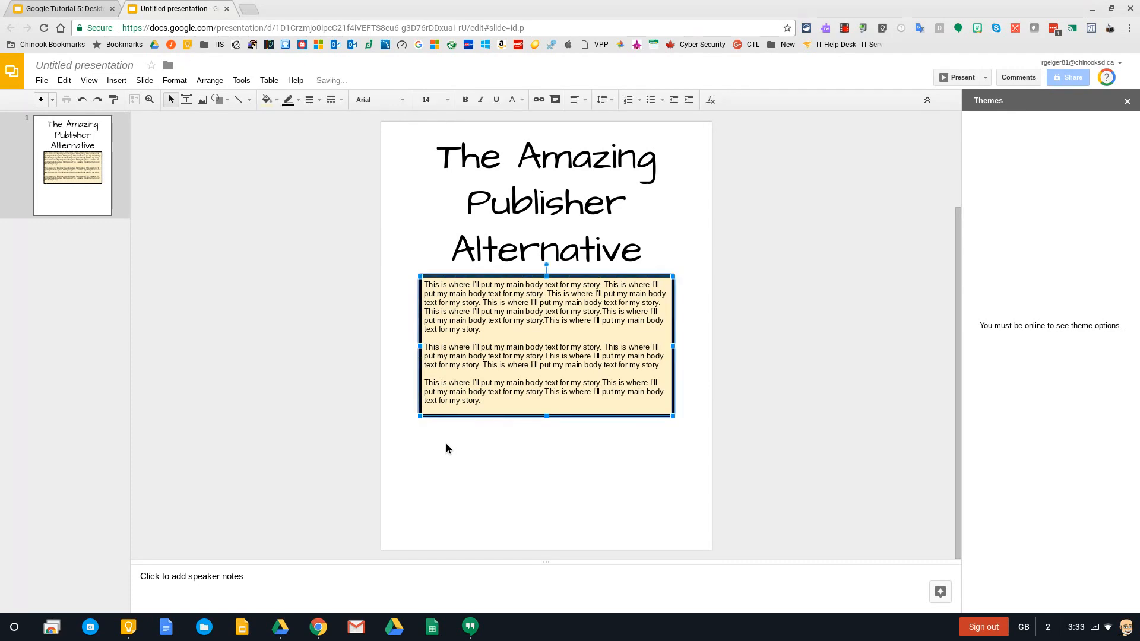
left_click(447, 444)
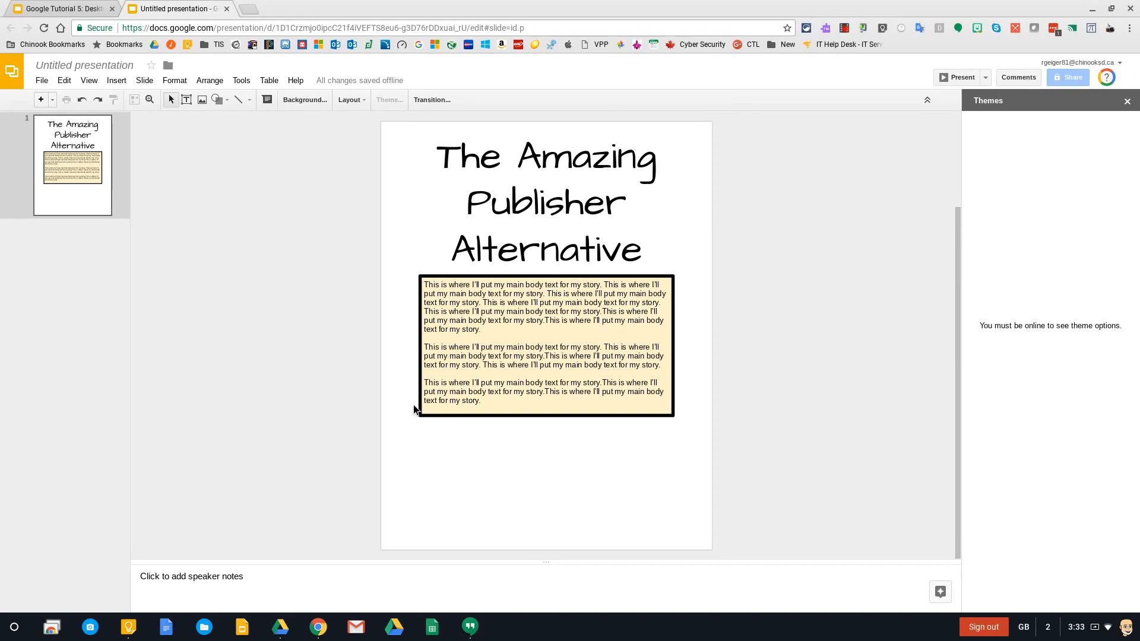
left_click(202, 99)
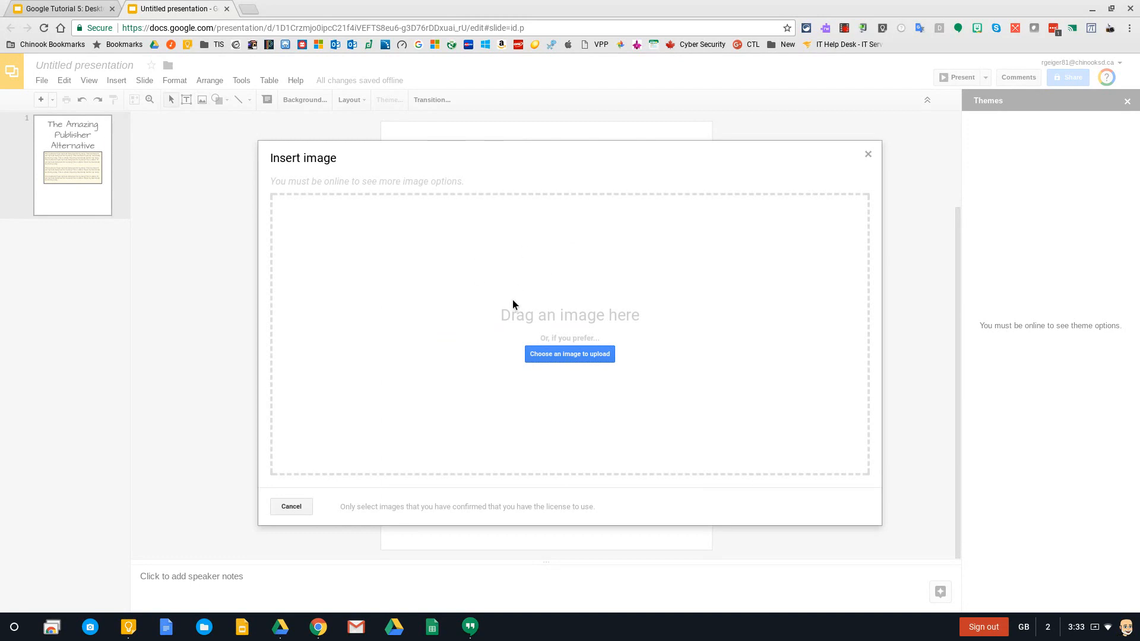
left_click(292, 508)
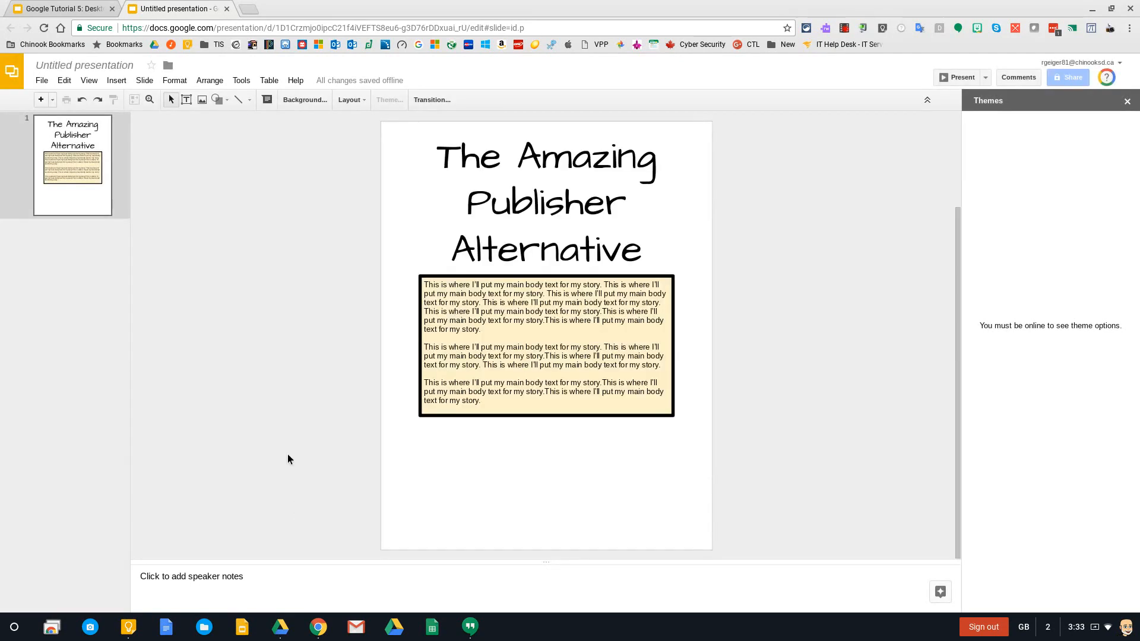
Draw a smiley face shape in the empty space below the left half of the body text box
left_click(218, 101)
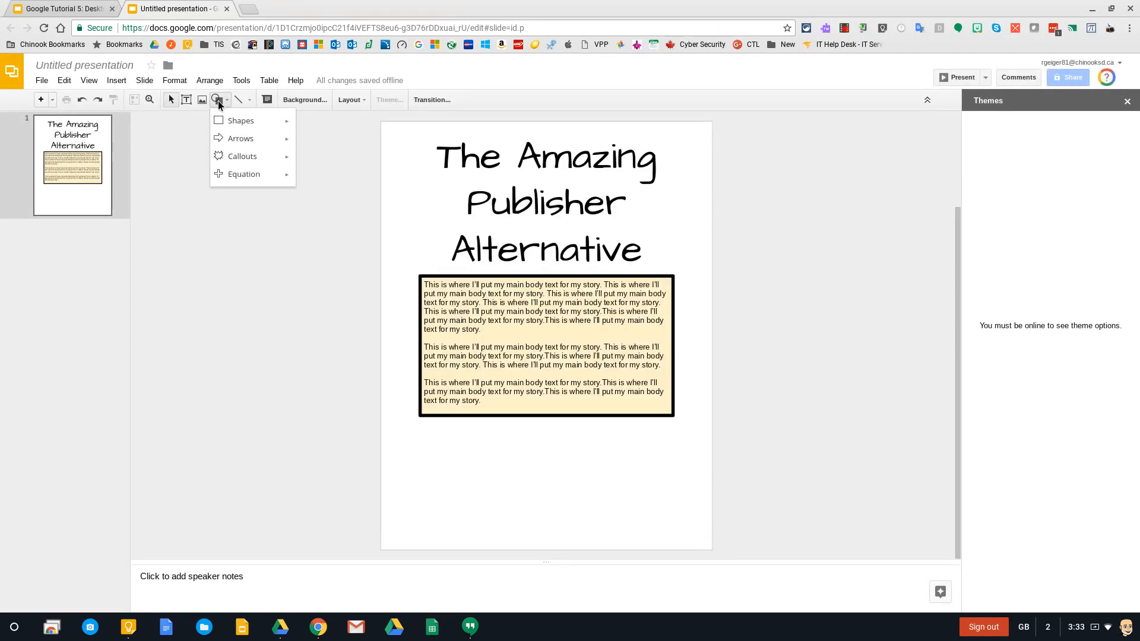
mouse_move(263, 122)
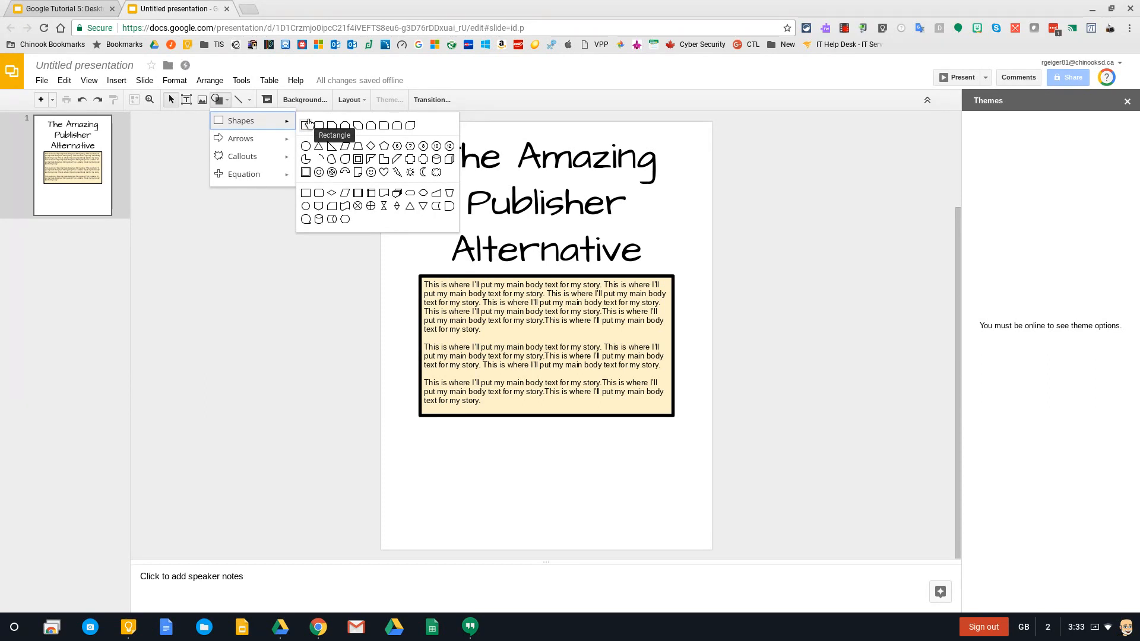
left_click(372, 173)
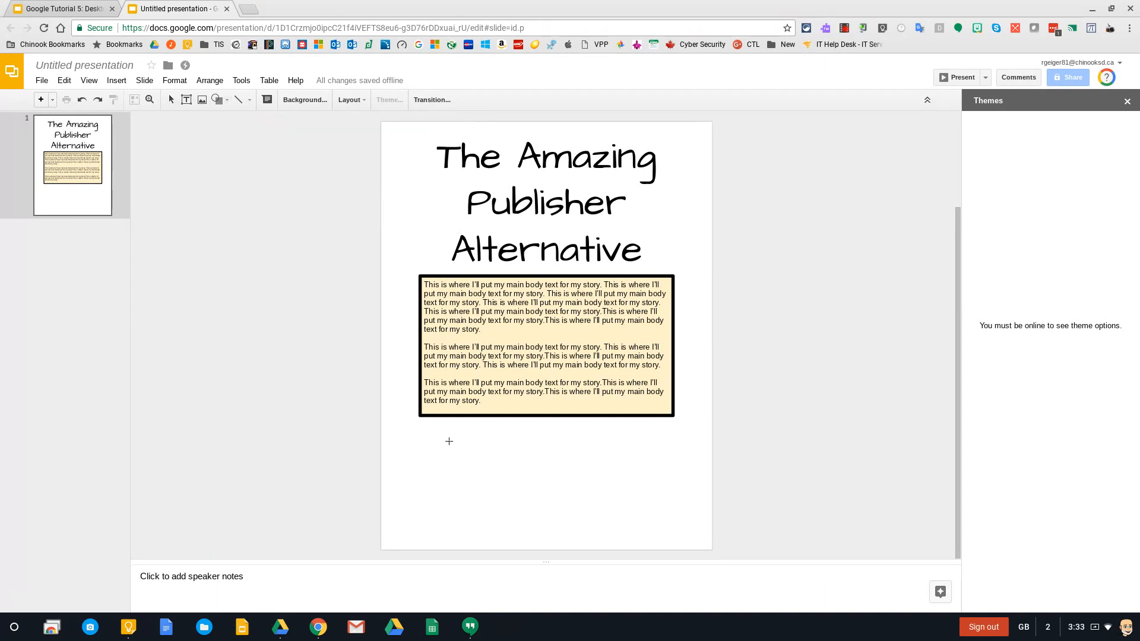
left_click_drag(449, 441, 542, 515)
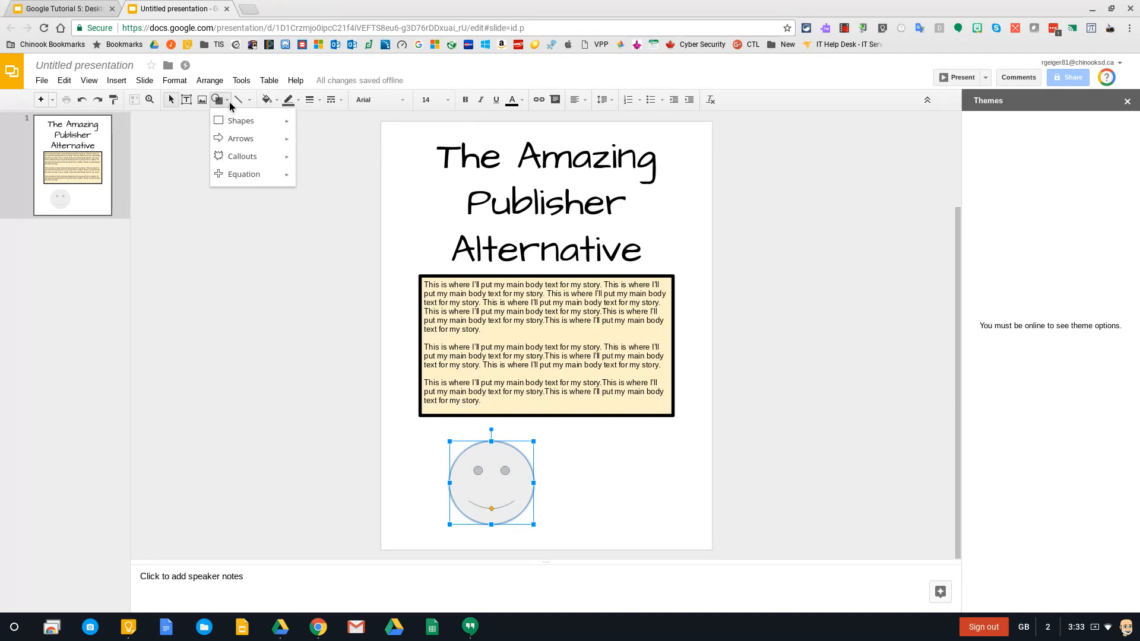
Draw a left-pointing block arrow beside the smiley face, pointing toward it, below the body text box
mouse_move(248, 138)
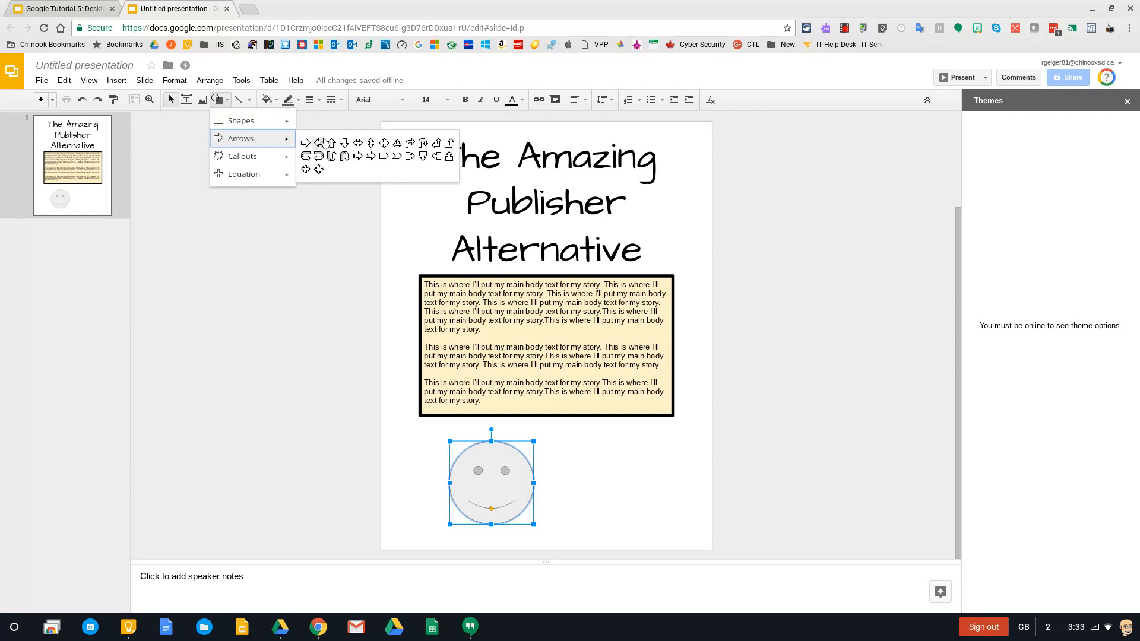
left_click(305, 141)
left_click_drag(640, 469, 558, 444)
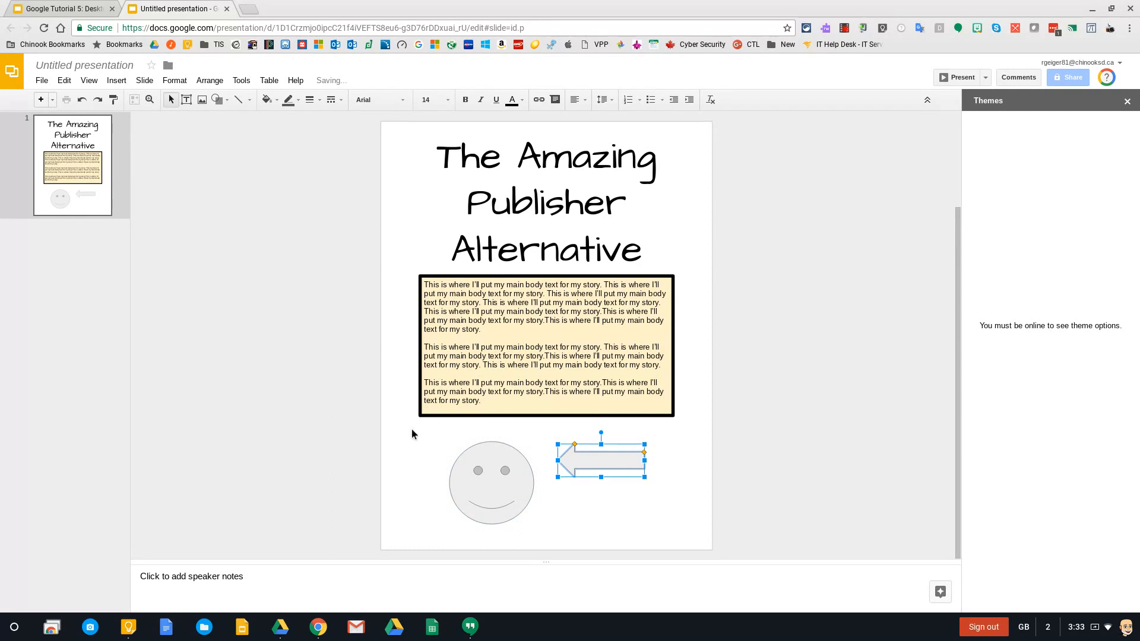
left_click(636, 515)
Give the smiley face a light green fill and a red outline
left_click(525, 478)
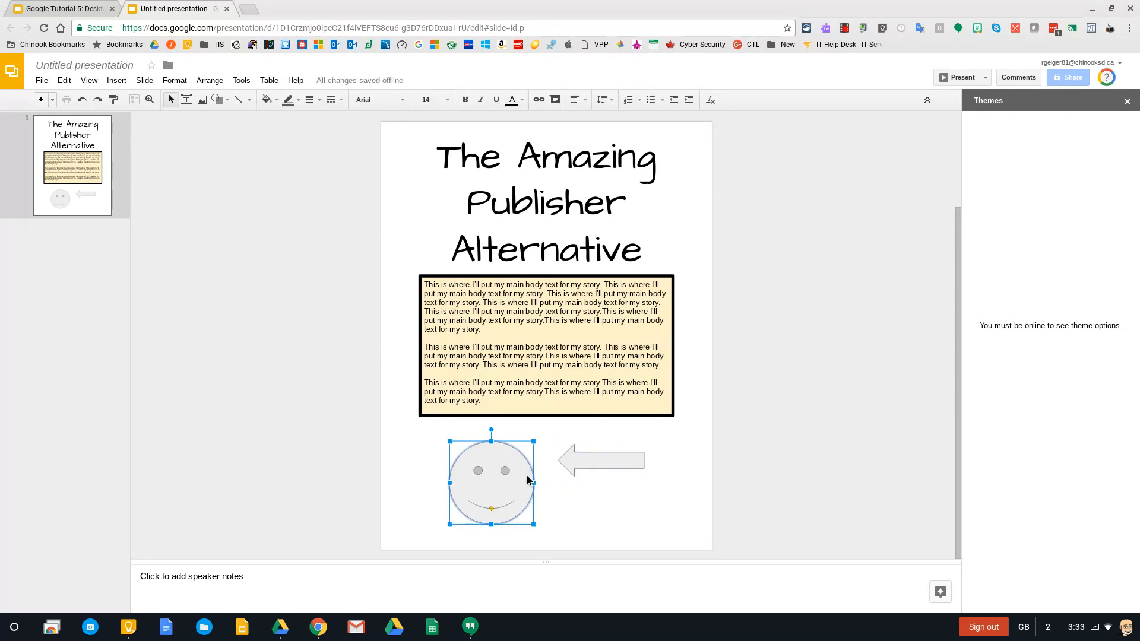
left_click(275, 105)
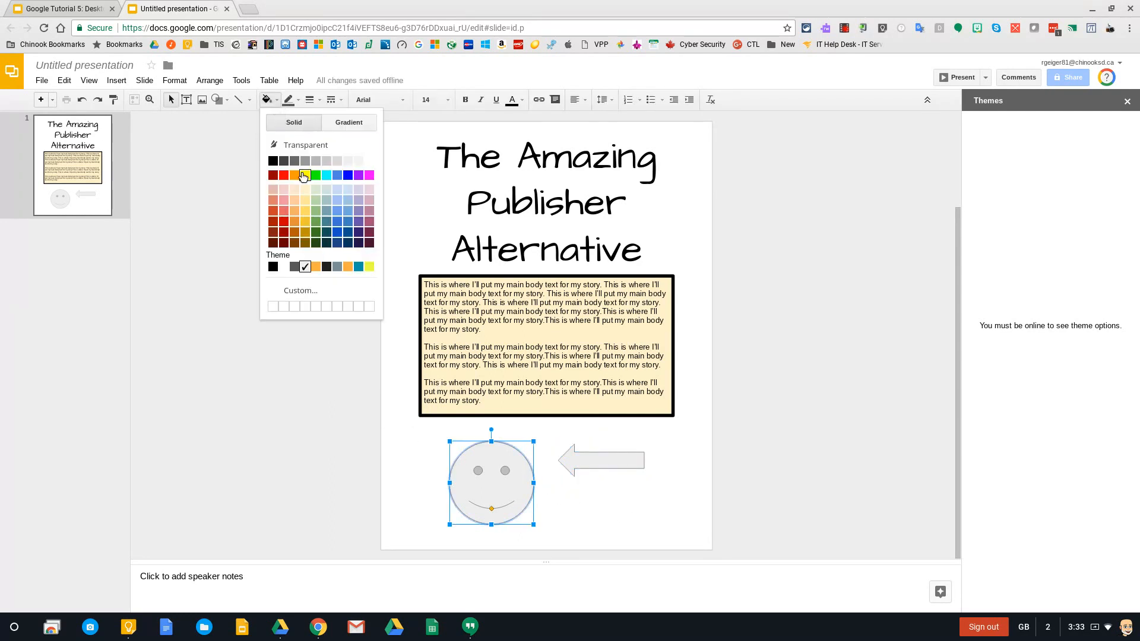
left_click(318, 203)
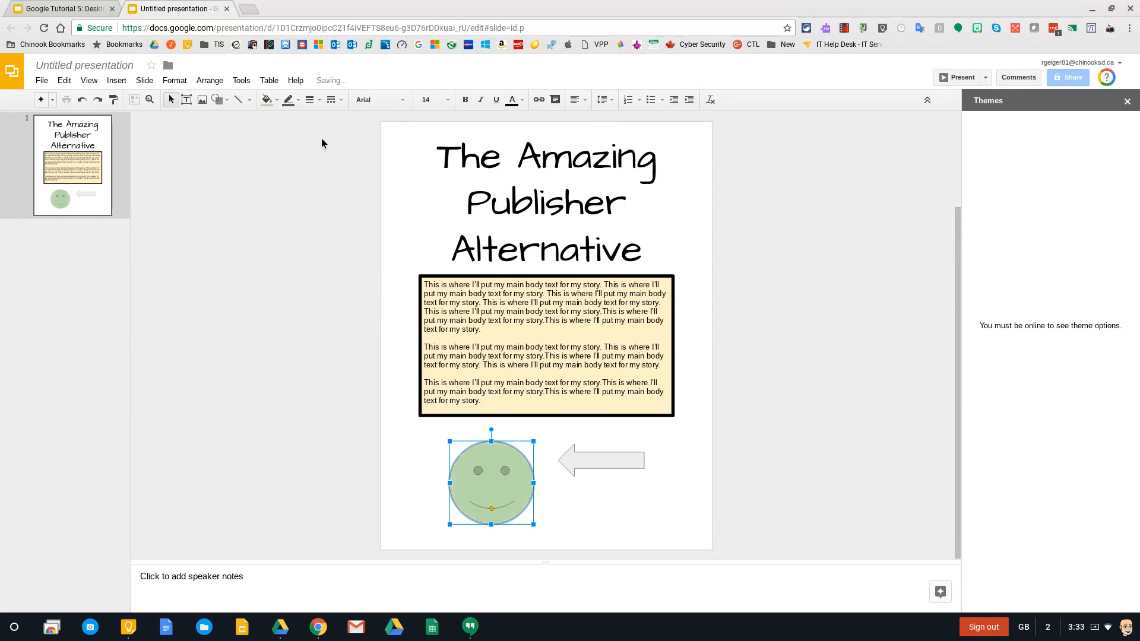
left_click(288, 100)
left_click(305, 155)
Give the arrow a 4px blue border, trying dark red first, and a light blue fill
left_click(614, 453)
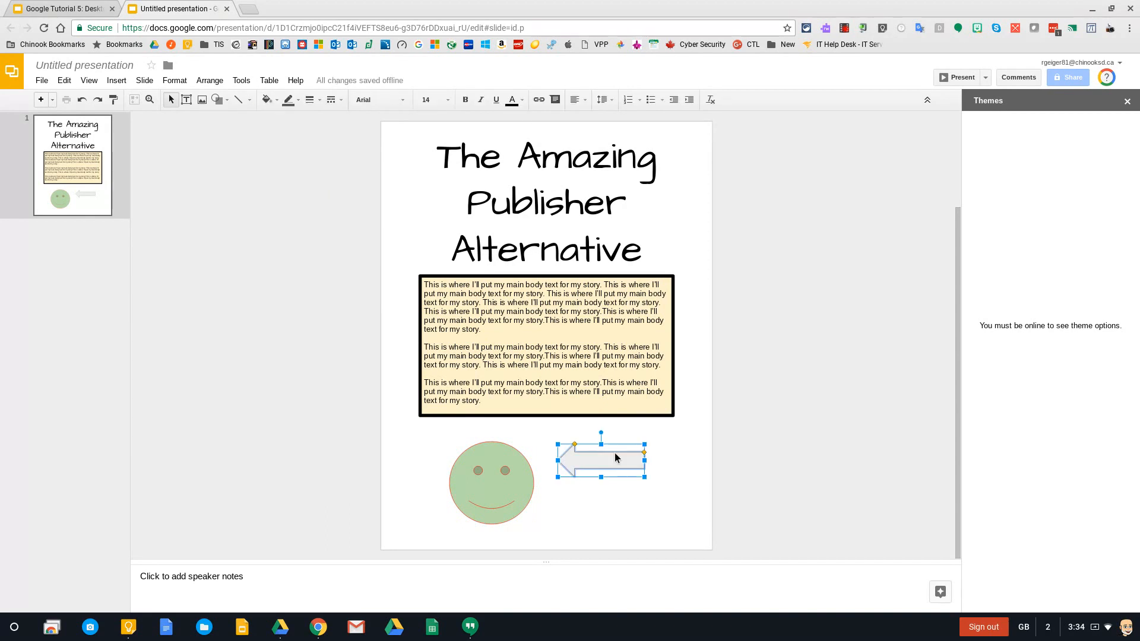
left_click(309, 100)
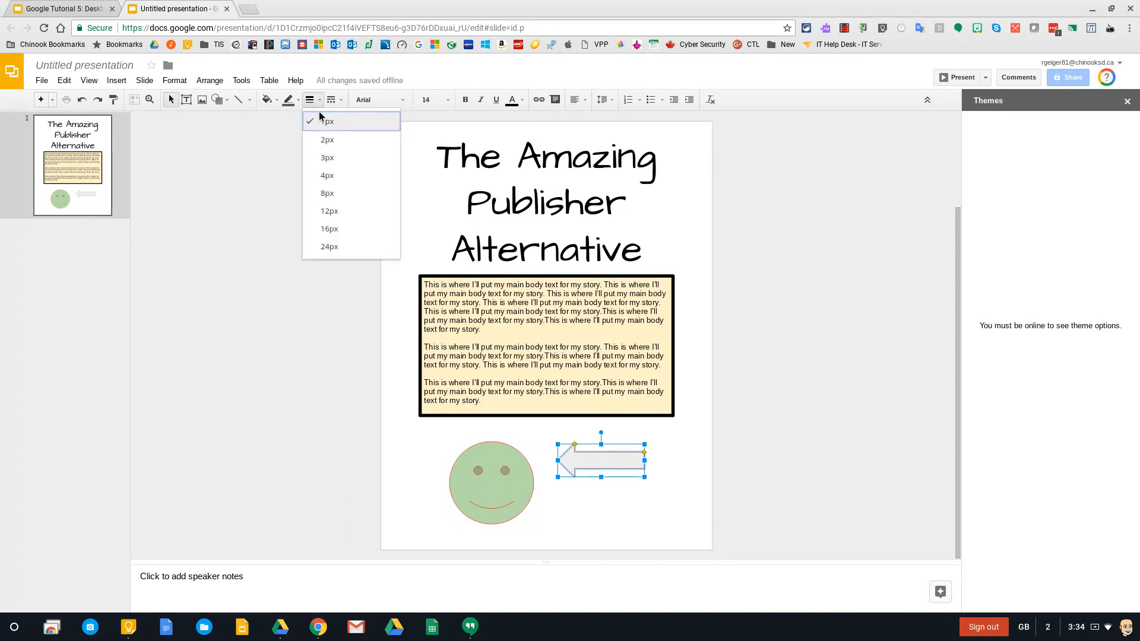
left_click(340, 176)
left_click(291, 105)
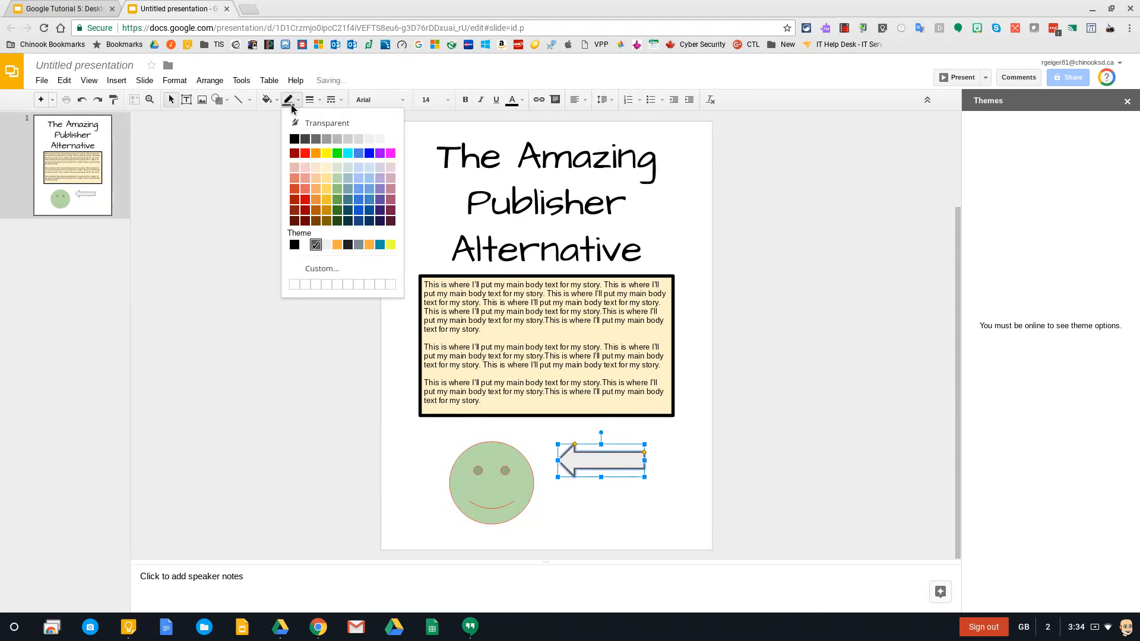
left_click(298, 155)
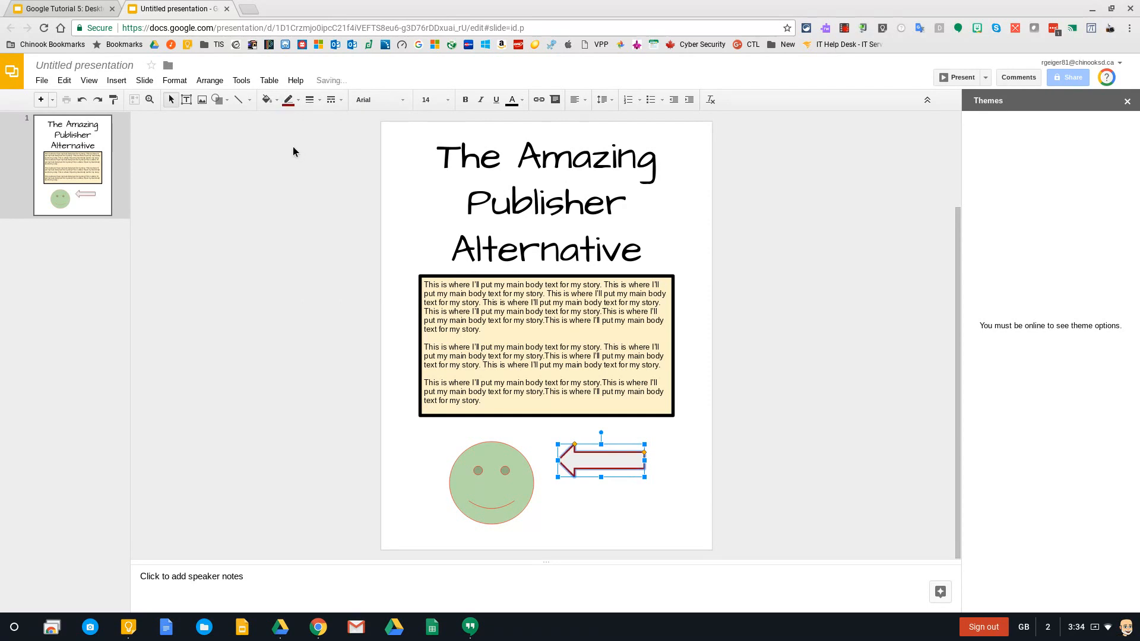
left_click(300, 103)
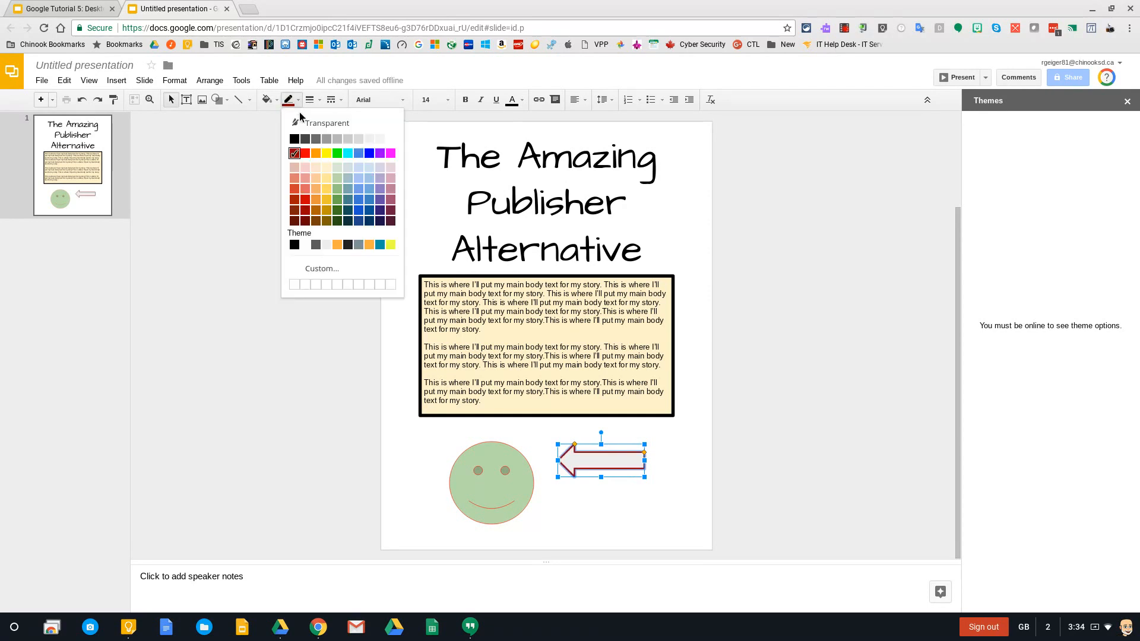
left_click(365, 153)
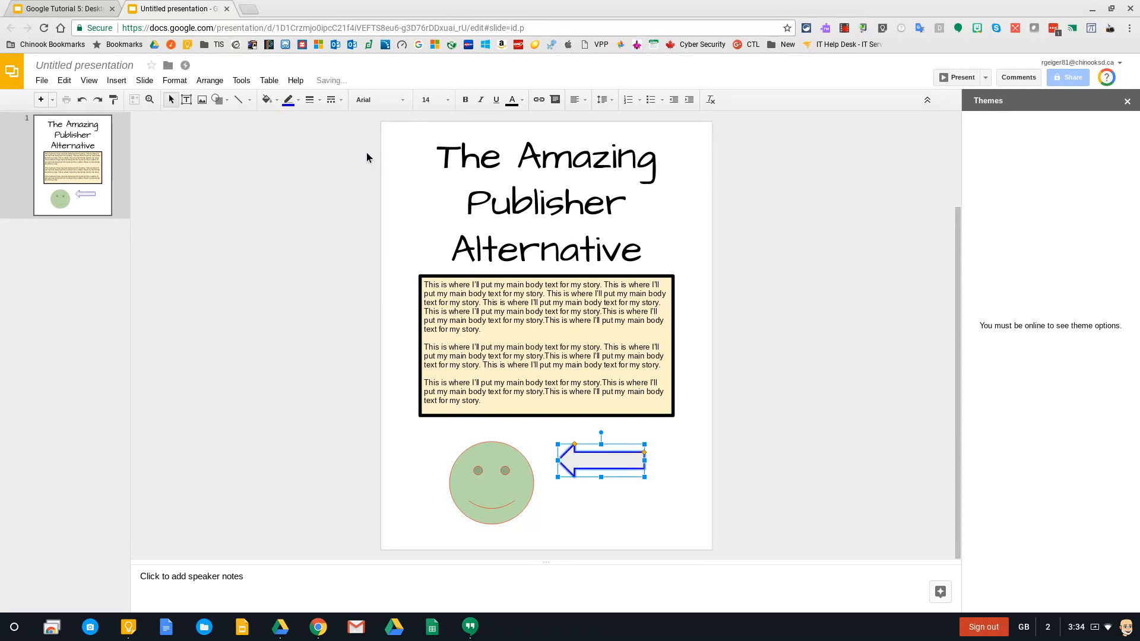
left_click(278, 98)
left_click(344, 192)
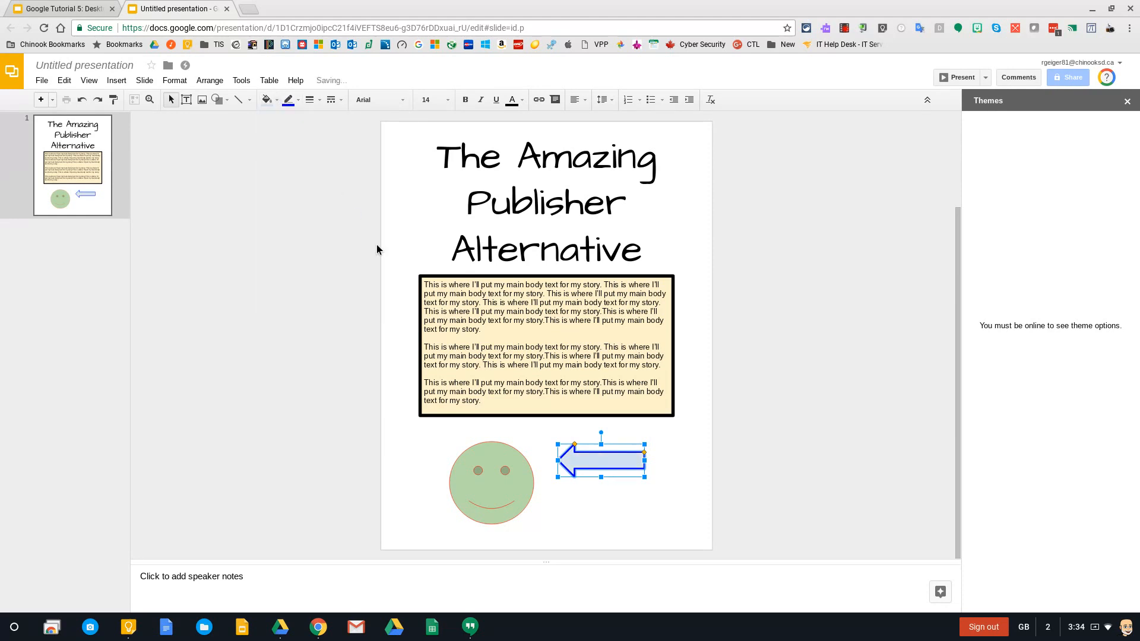
left_click(592, 497)
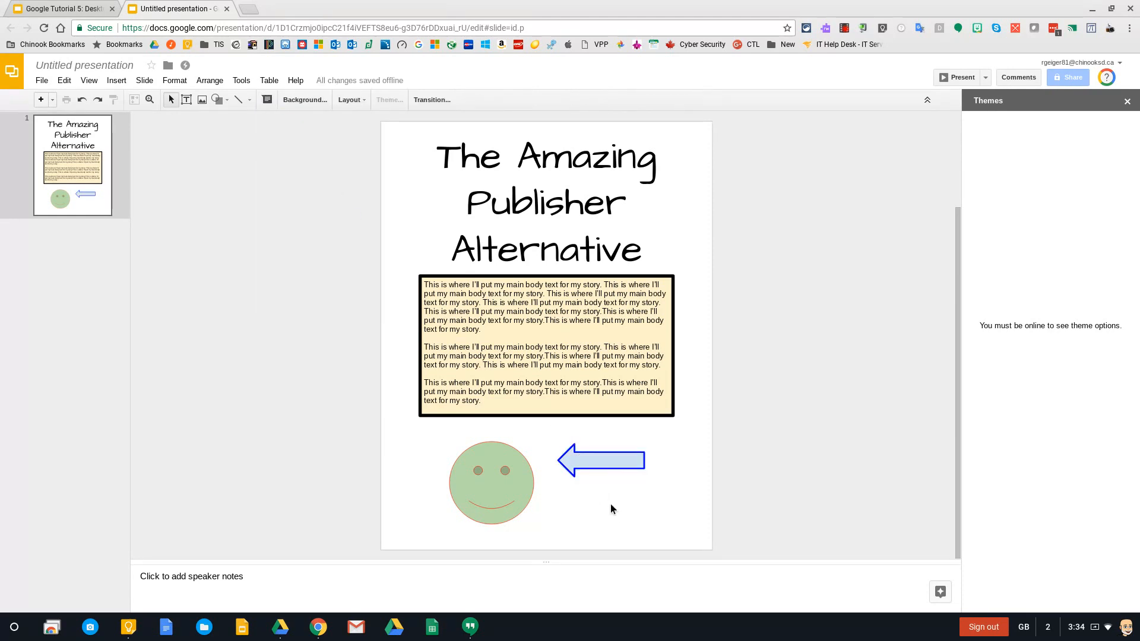
Tilt the arrow slightly counterclockwise and experiment with its shaft thickness and head size, ending with a longer arrowhead
left_click(597, 461)
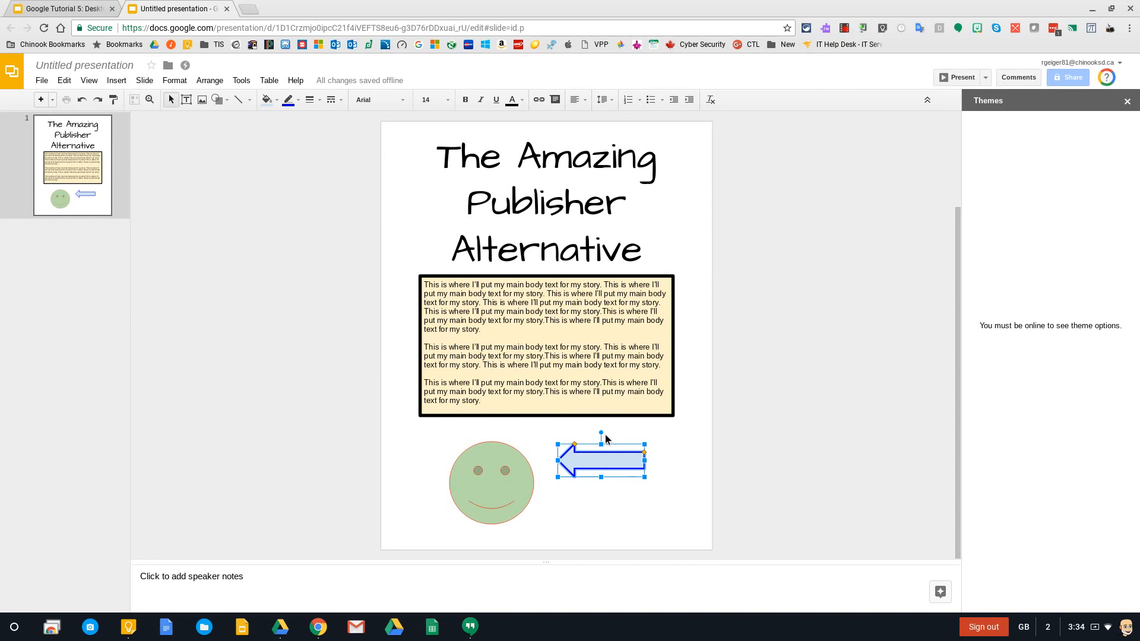
mouse_move(603, 432)
left_mouse_down()
mouse_move(618, 435)
mouse_move(591, 435)
left_mouse_up()
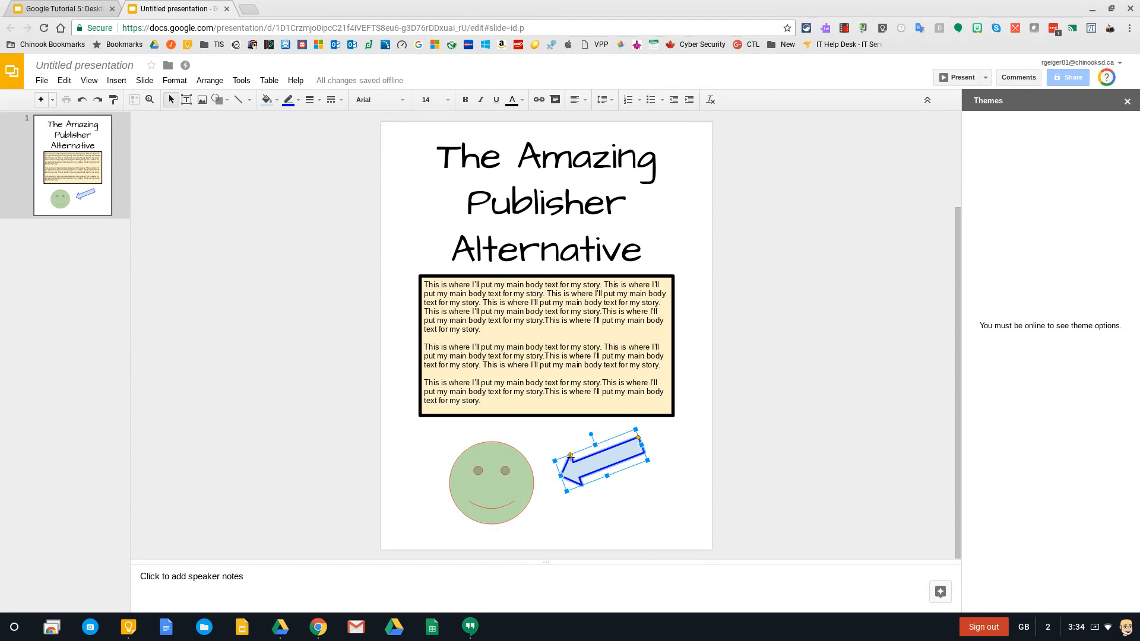
left_click_drag(638, 439, 641, 444)
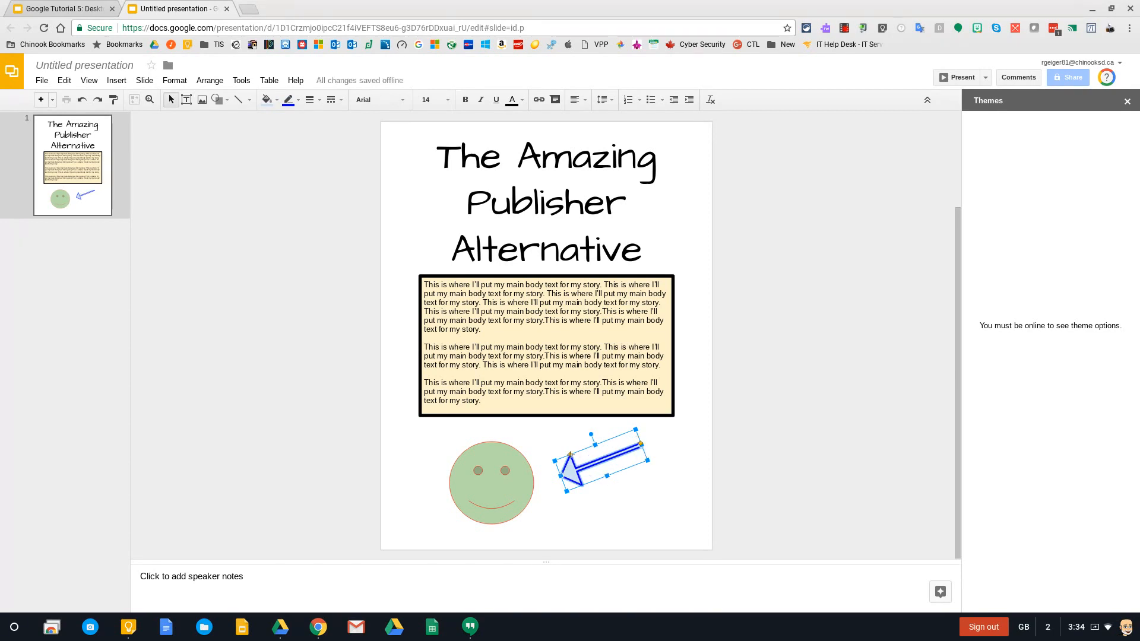
left_click_drag(570, 455, 562, 457)
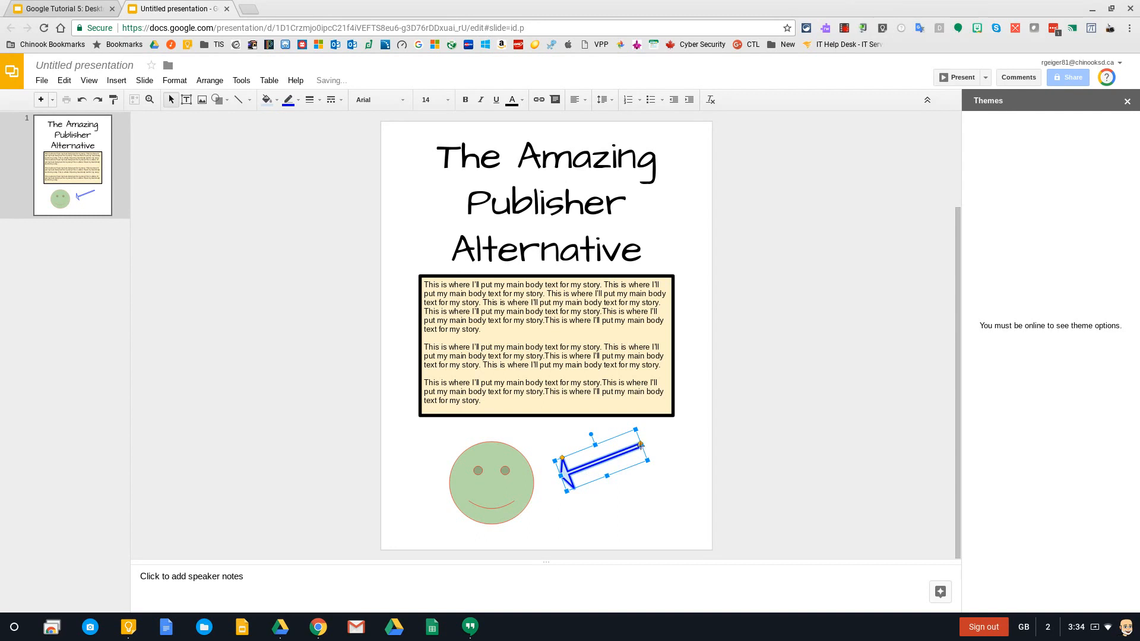
left_click_drag(641, 443, 643, 448)
left_click(654, 492)
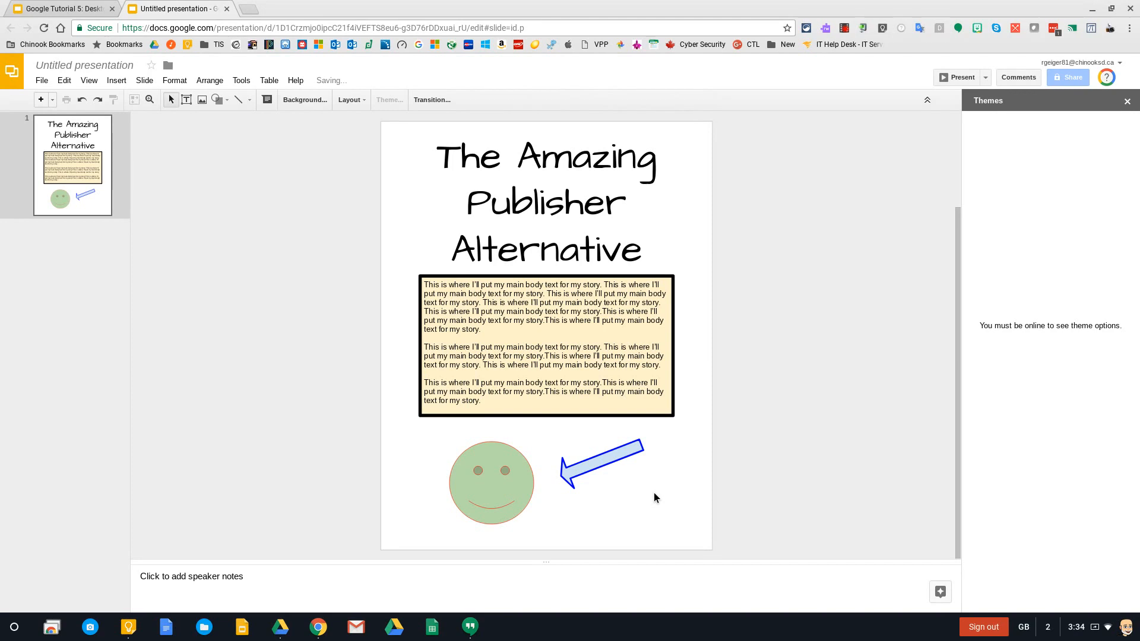
left_click(602, 461)
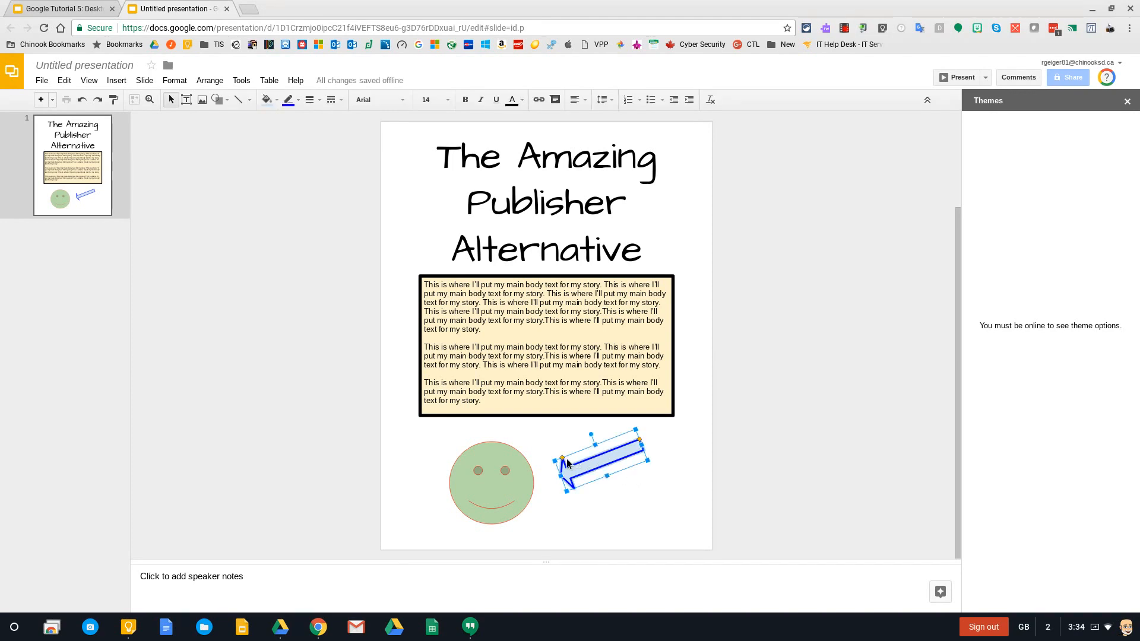
left_click_drag(563, 458, 585, 450)
left_click(680, 510)
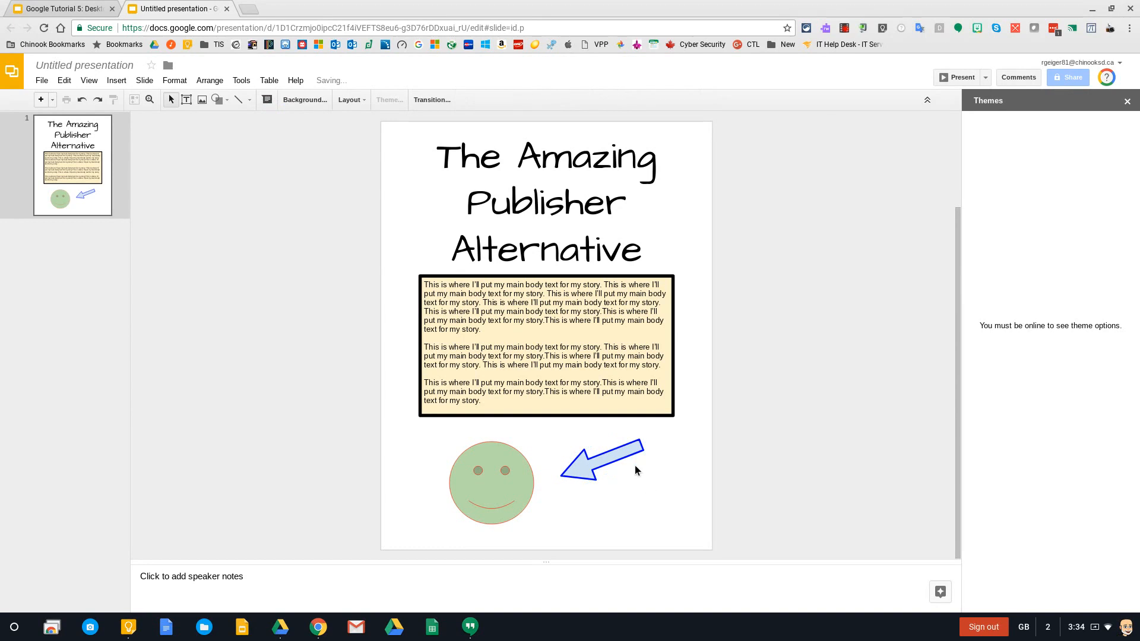
Bend the smiley's mouth into a frown and move the face left to align with the body text box's left edge
left_click(525, 491)
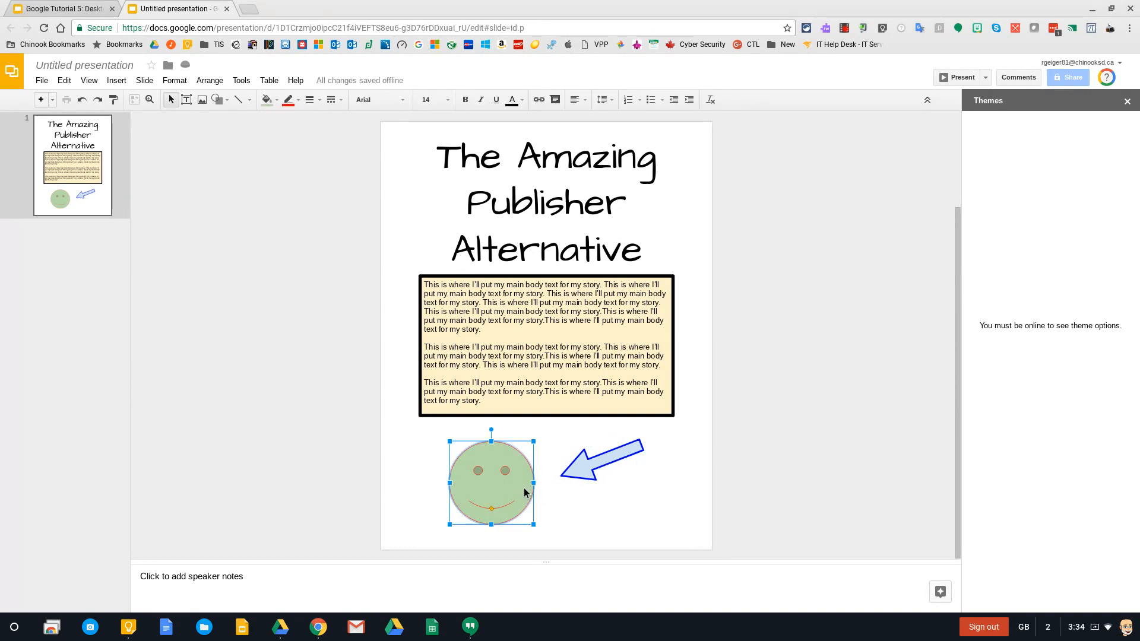
left_click_drag(491, 509, 489, 493)
left_click(576, 511)
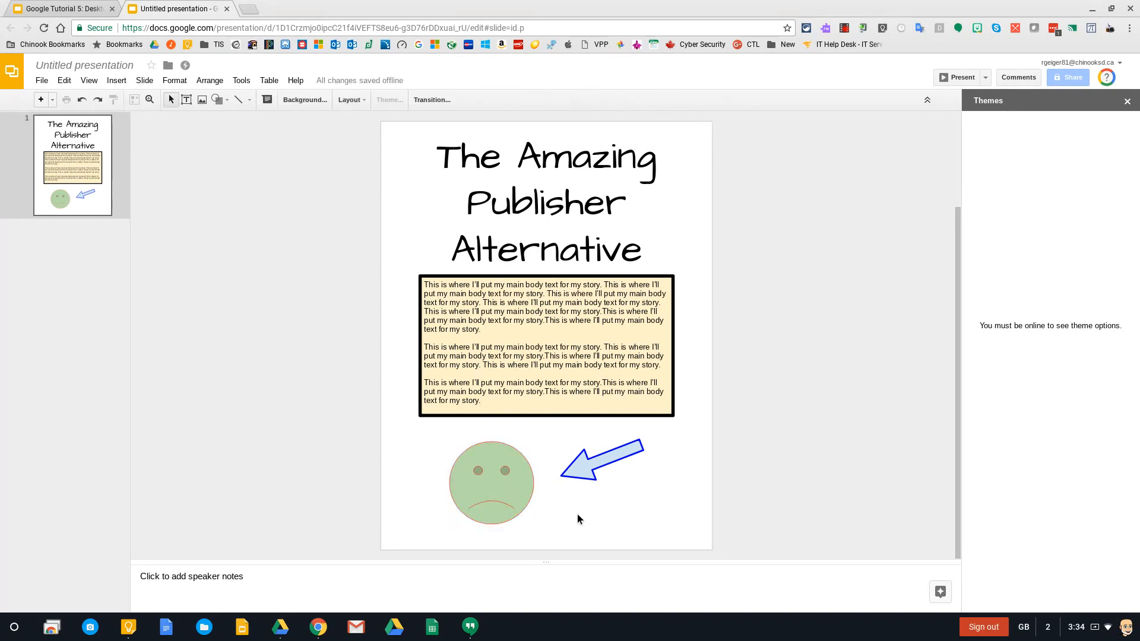
left_click(529, 475)
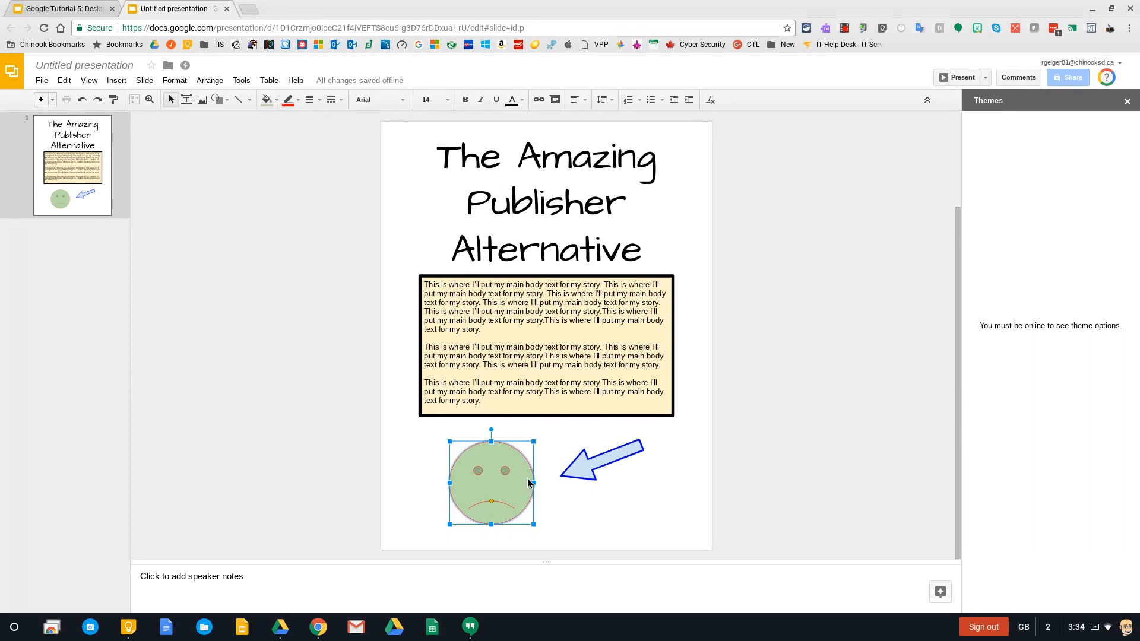
left_click_drag(528, 474, 504, 469)
left_click(544, 496)
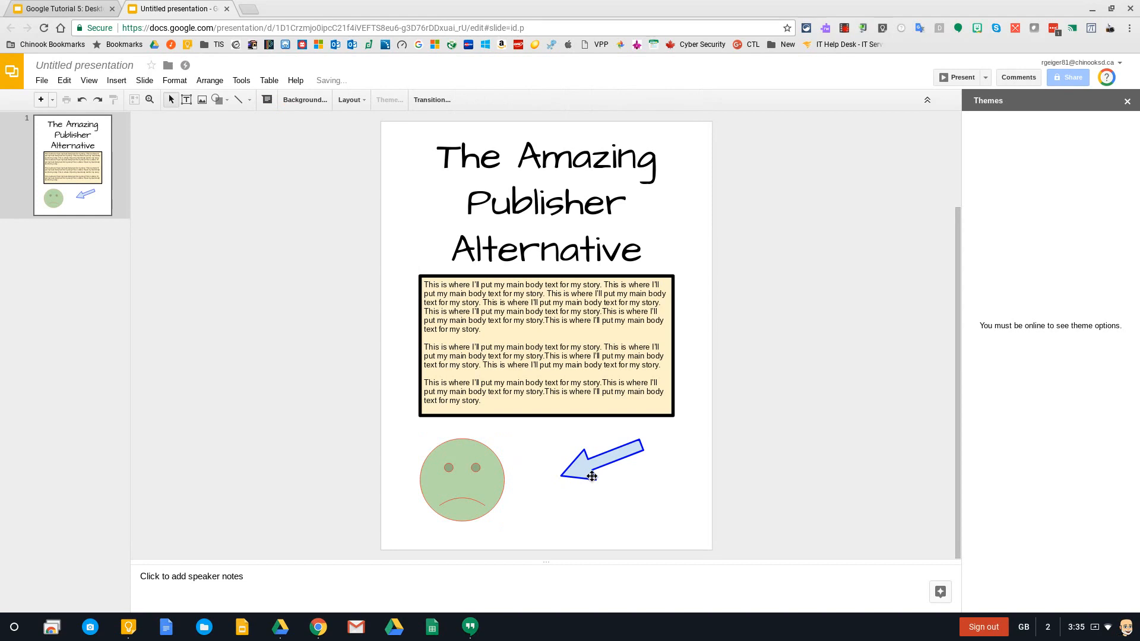
Rotate the arrow to point straight down and place it just below the right part of the body text box
left_click(594, 470)
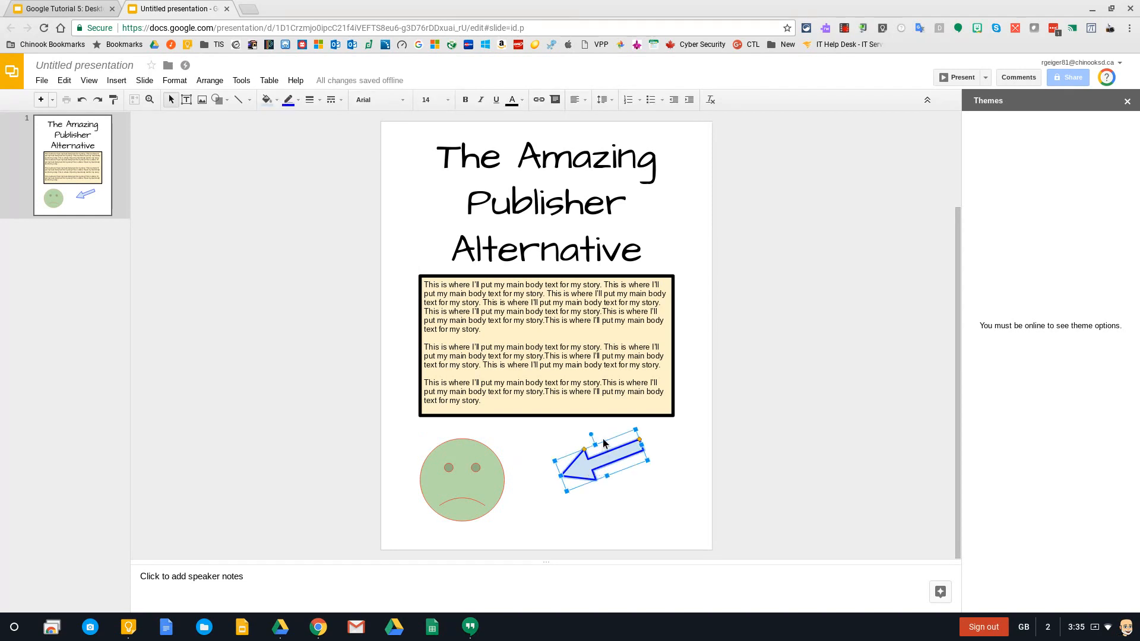
mouse_move(644, 453)
left_mouse_down()
mouse_move(594, 463)
mouse_move(666, 450)
left_mouse_up()
left_click_drag(666, 450, 662, 452)
left_click_drag(663, 451, 662, 451)
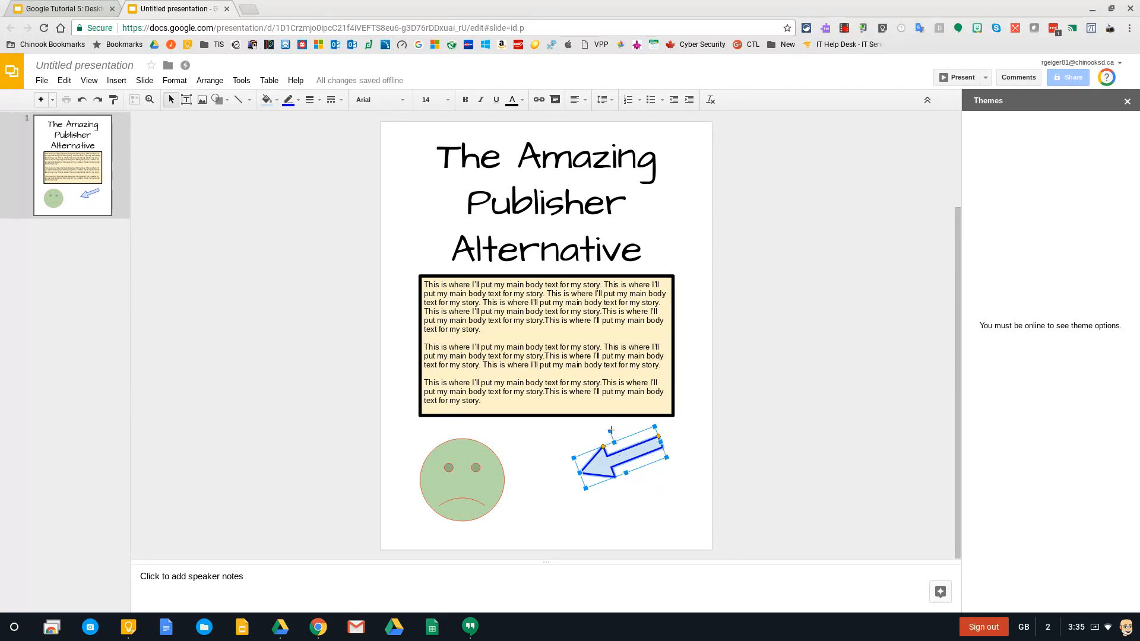
left_click_drag(610, 431, 434, 461)
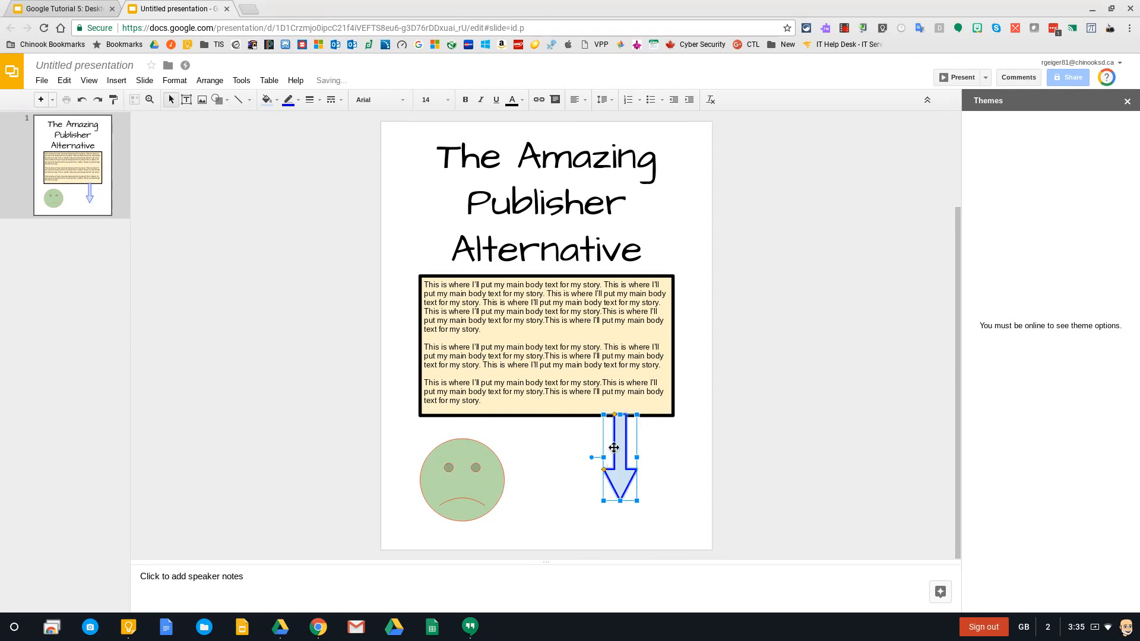
left_click_drag(615, 445, 625, 458)
left_click(688, 504)
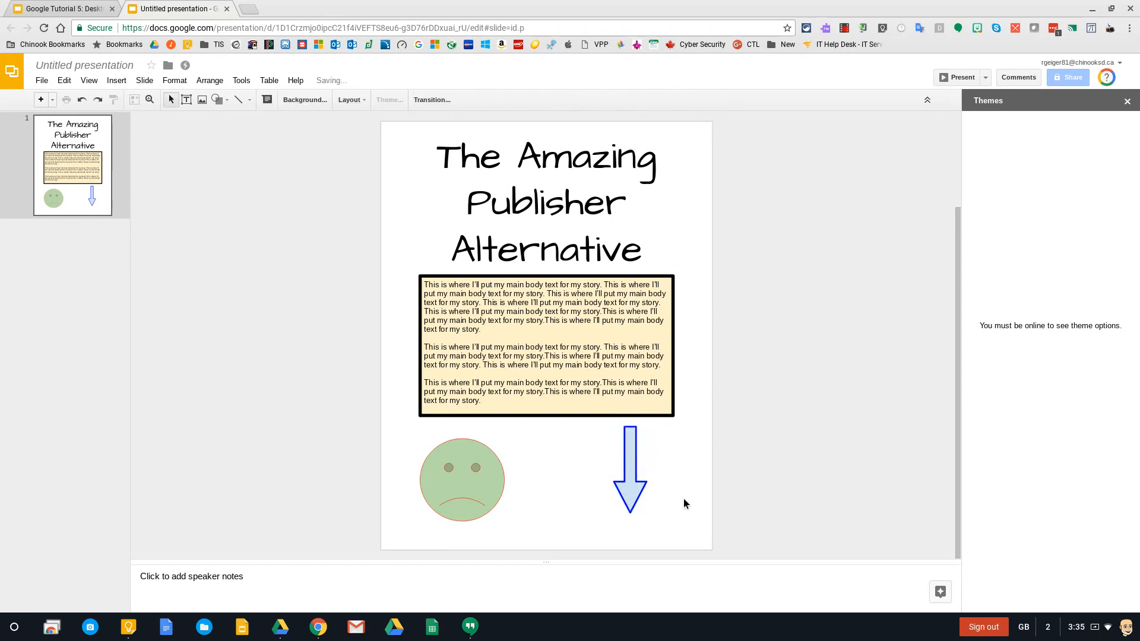
Draw a small starburst explosion shape in the gap between the frowning face and the down arrow
left_click(222, 96)
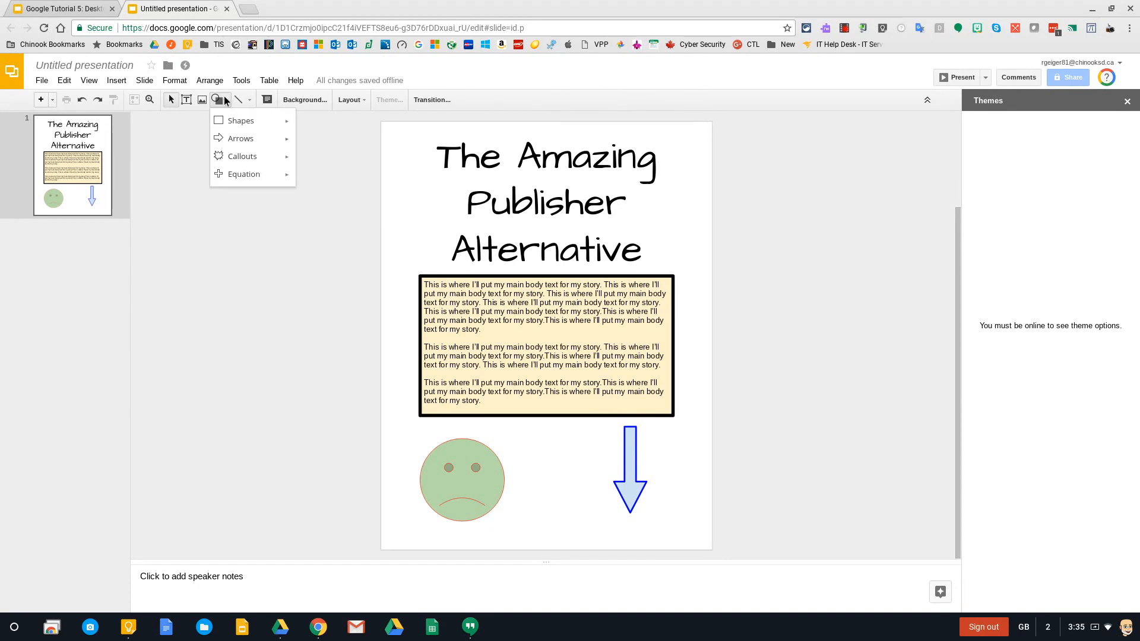
mouse_move(261, 174)
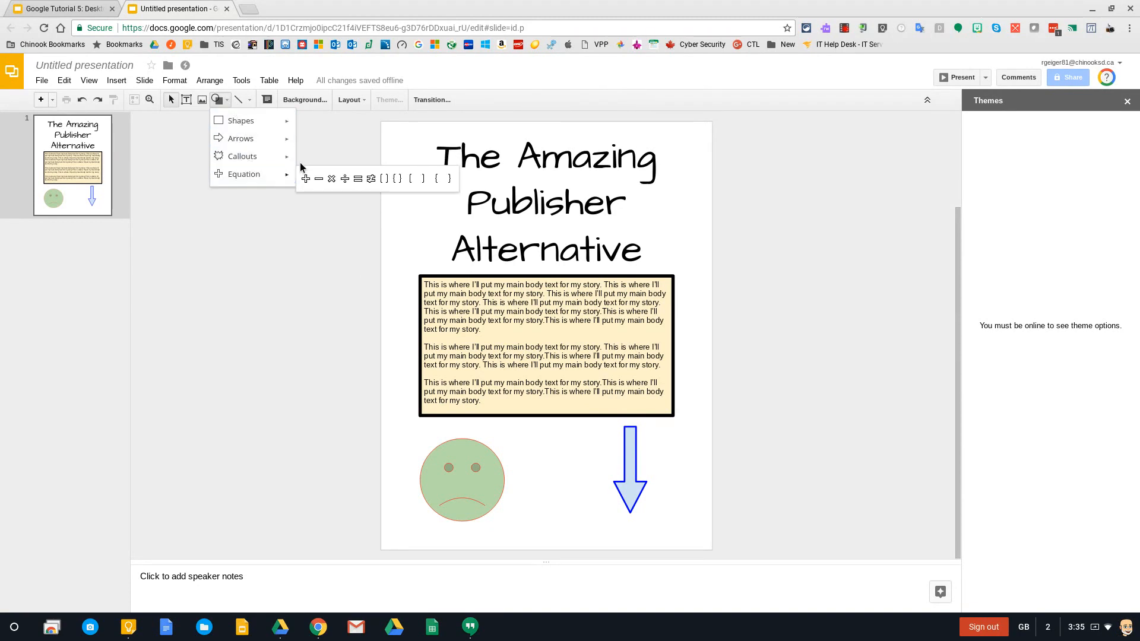
left_click(309, 162)
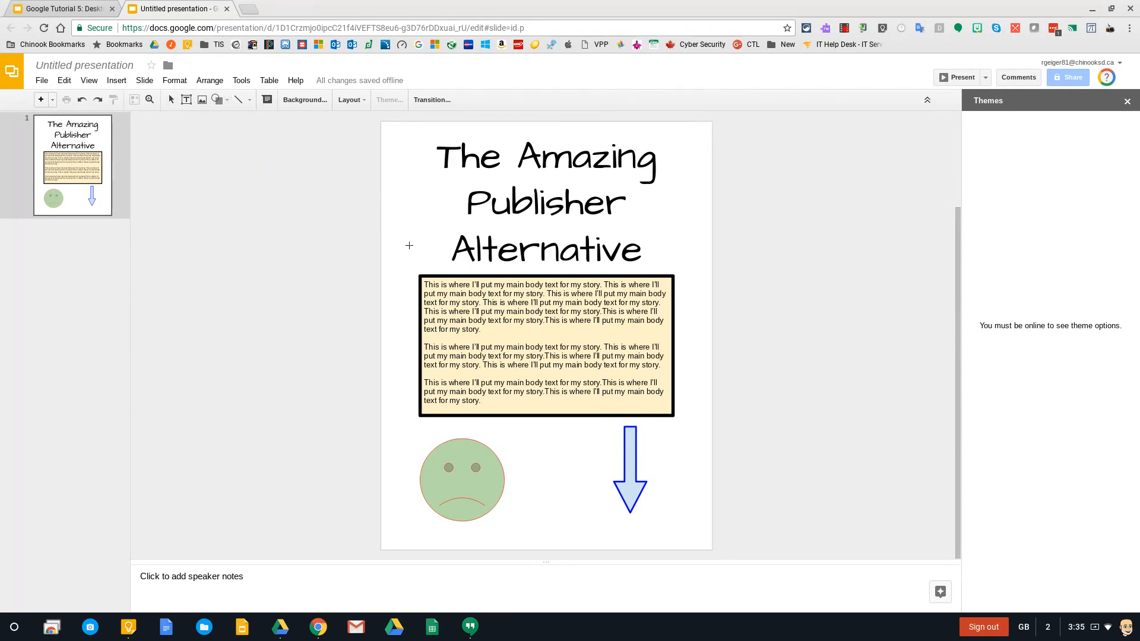
left_click_drag(542, 452, 572, 479)
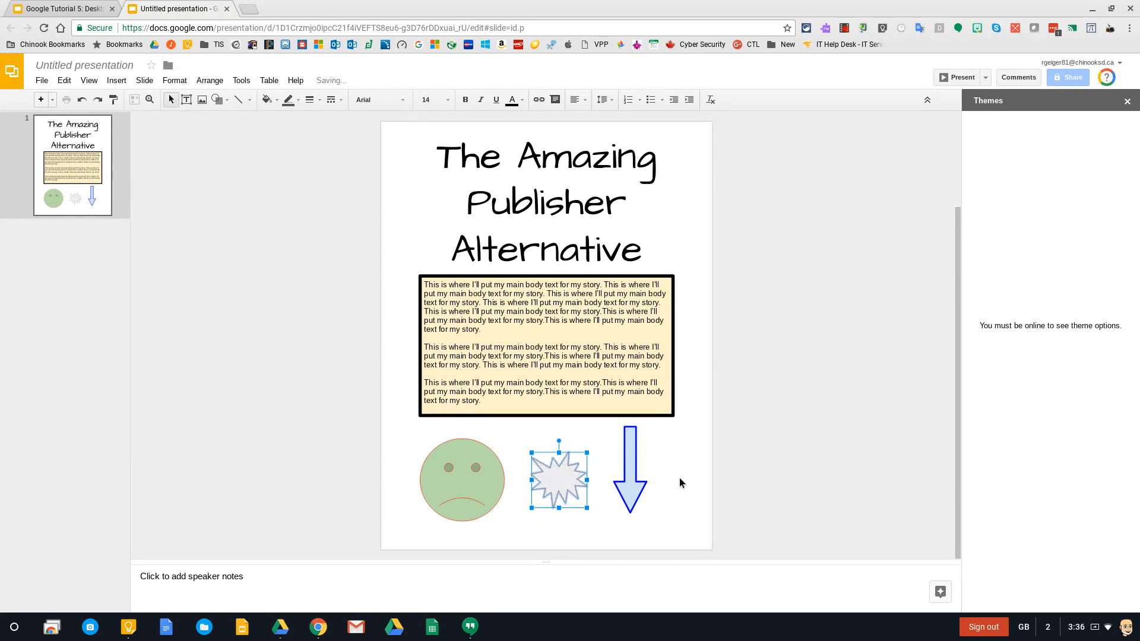
left_click(681, 483)
Position the starburst with equal gaps to the face and the arrow, level with the face's centre
left_click(495, 494)
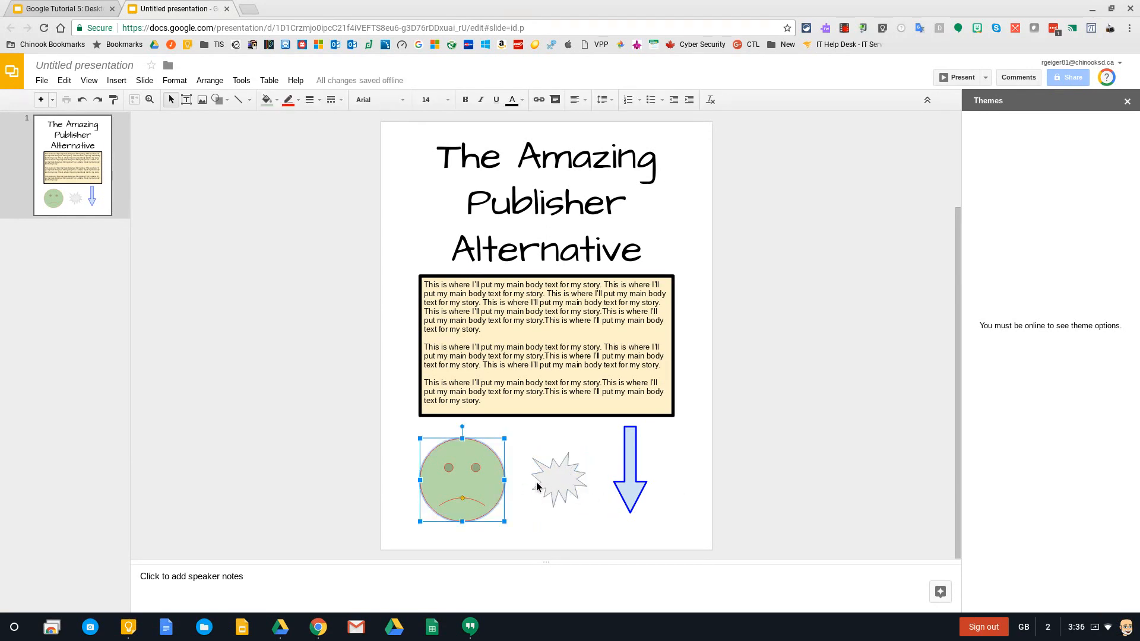
left_click(553, 481)
left_click(619, 485)
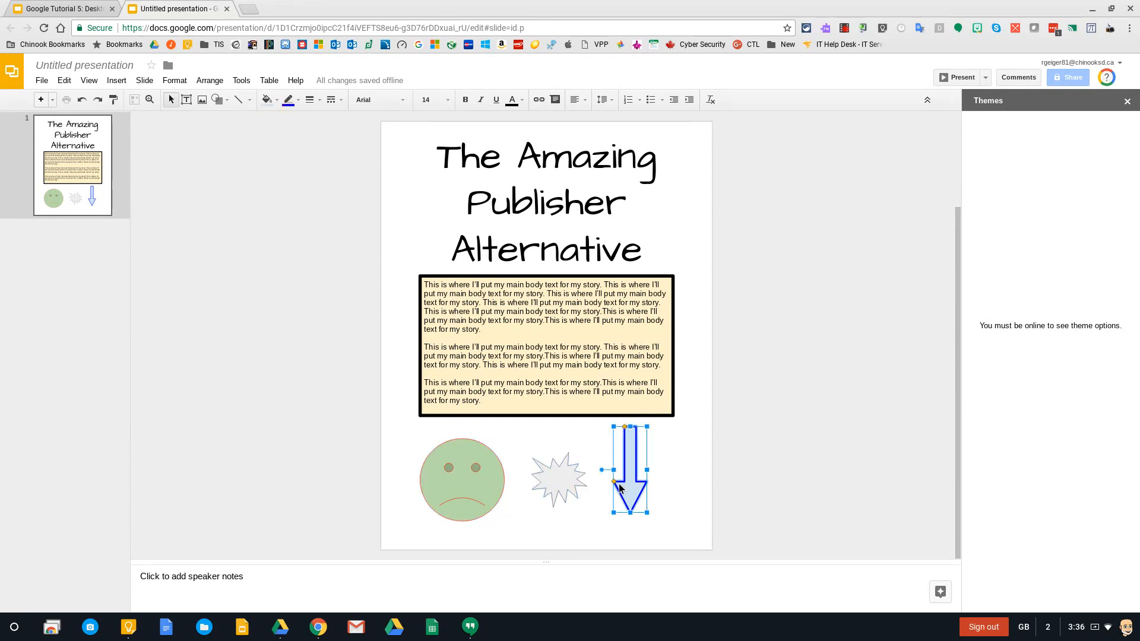
mouse_move(550, 496)
left_mouse_down()
mouse_move(517, 477)
mouse_move(600, 462)
mouse_move(576, 461)
mouse_move(538, 487)
mouse_move(547, 492)
left_mouse_up()
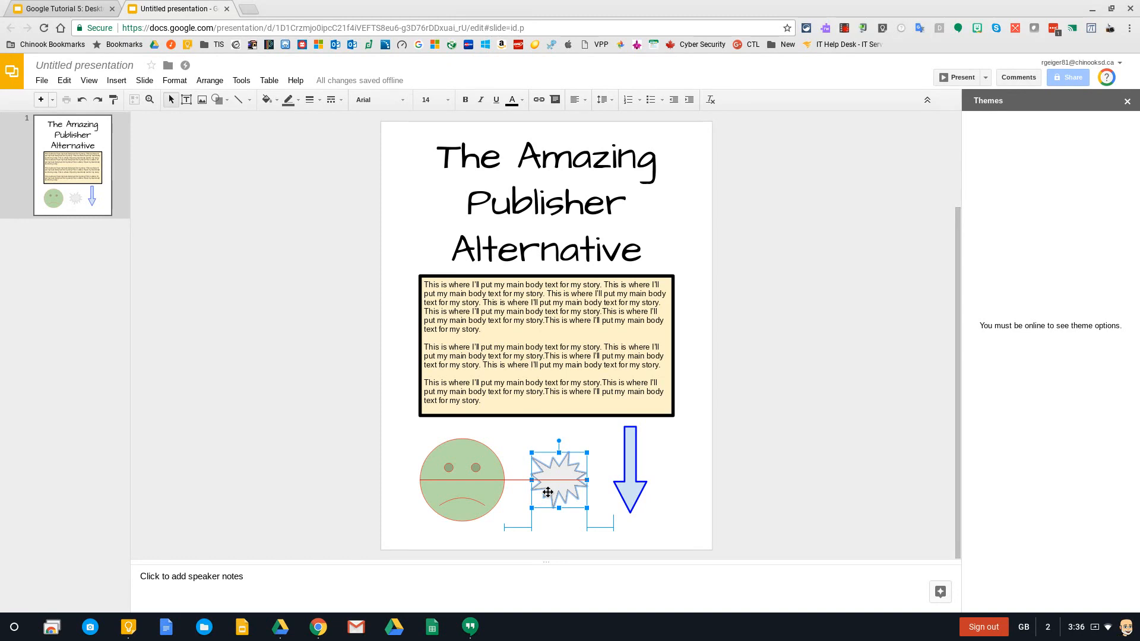
left_click_drag(548, 492, 548, 492)
left_click(688, 482)
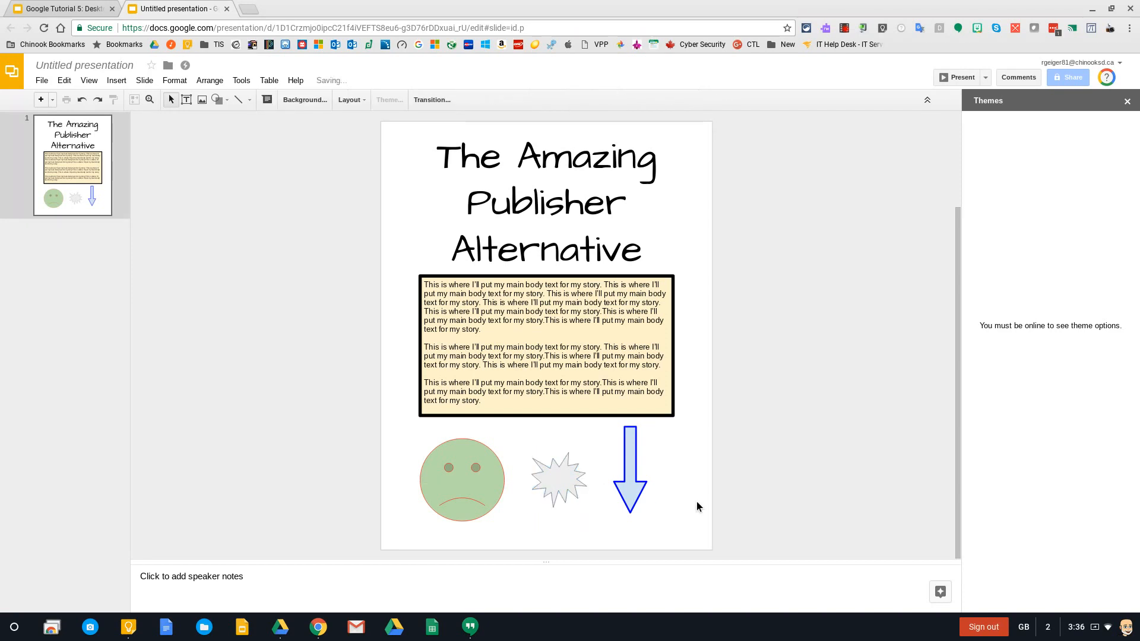
Add the text "Hello!" inside the starburst
left_click(583, 476)
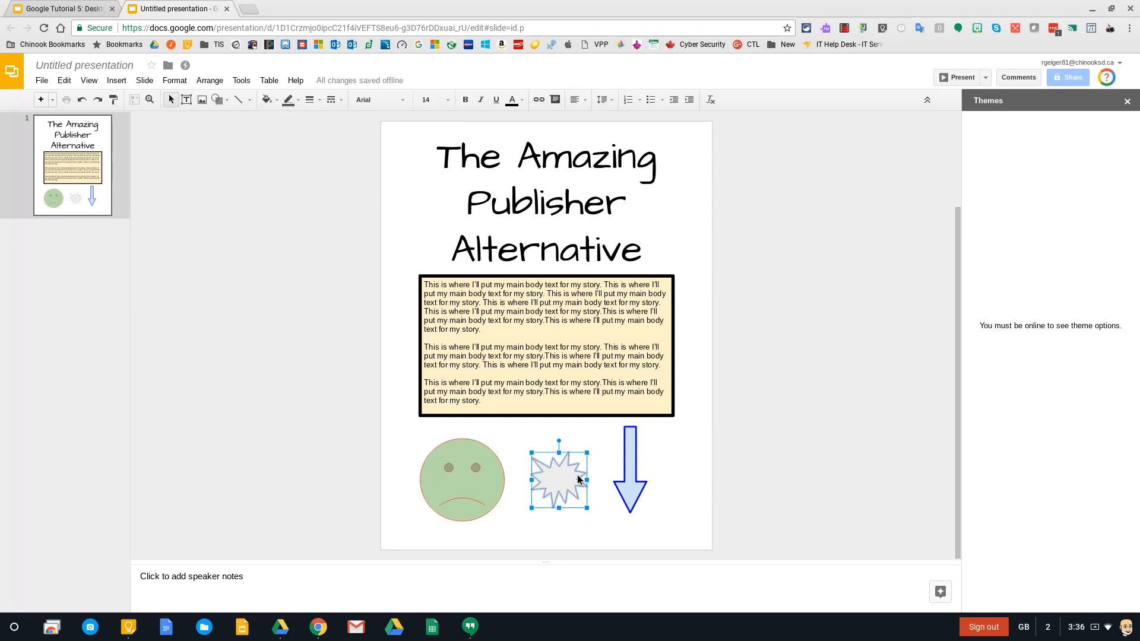
type("Hello!")
left_click(696, 453)
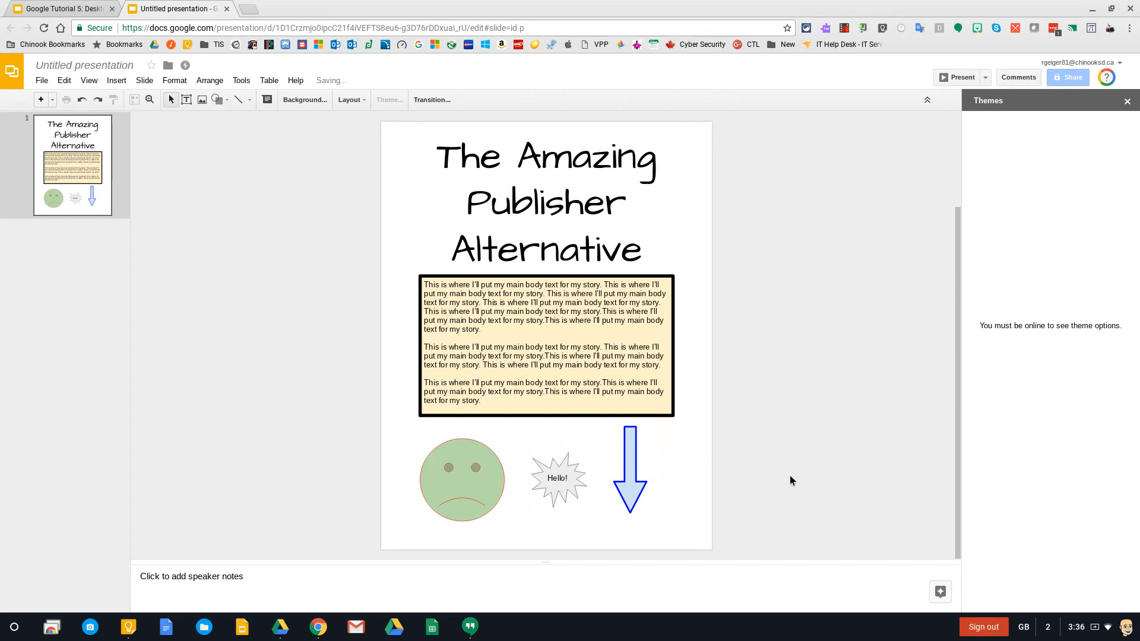
Give the starburst a light yellow gradient fill and a thicker orange border
left_click(581, 485)
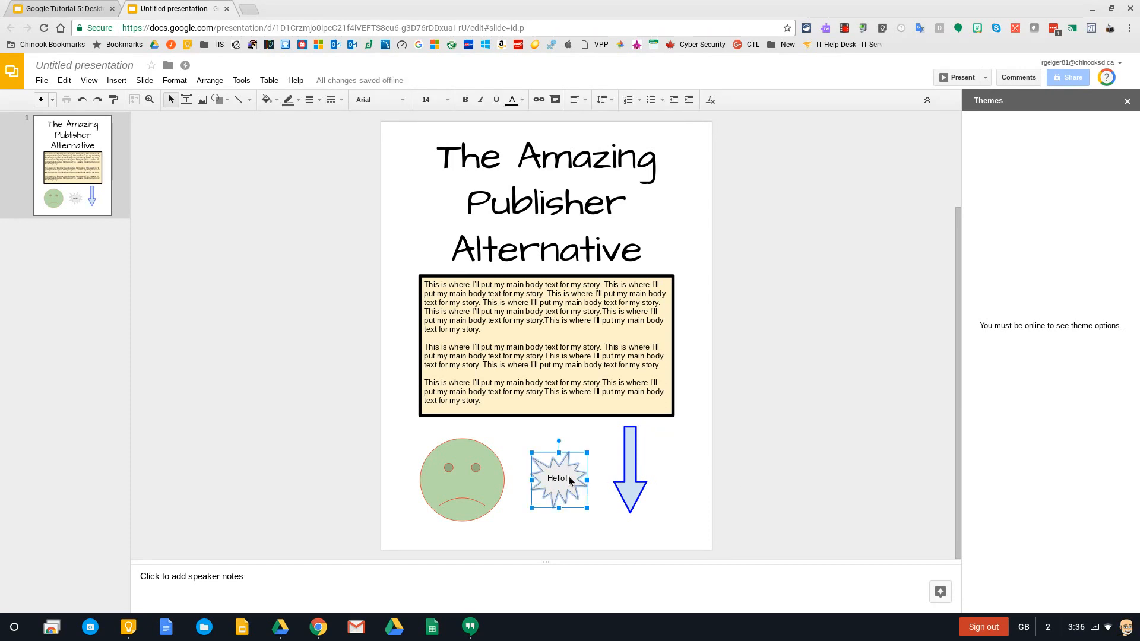
left_click(267, 99)
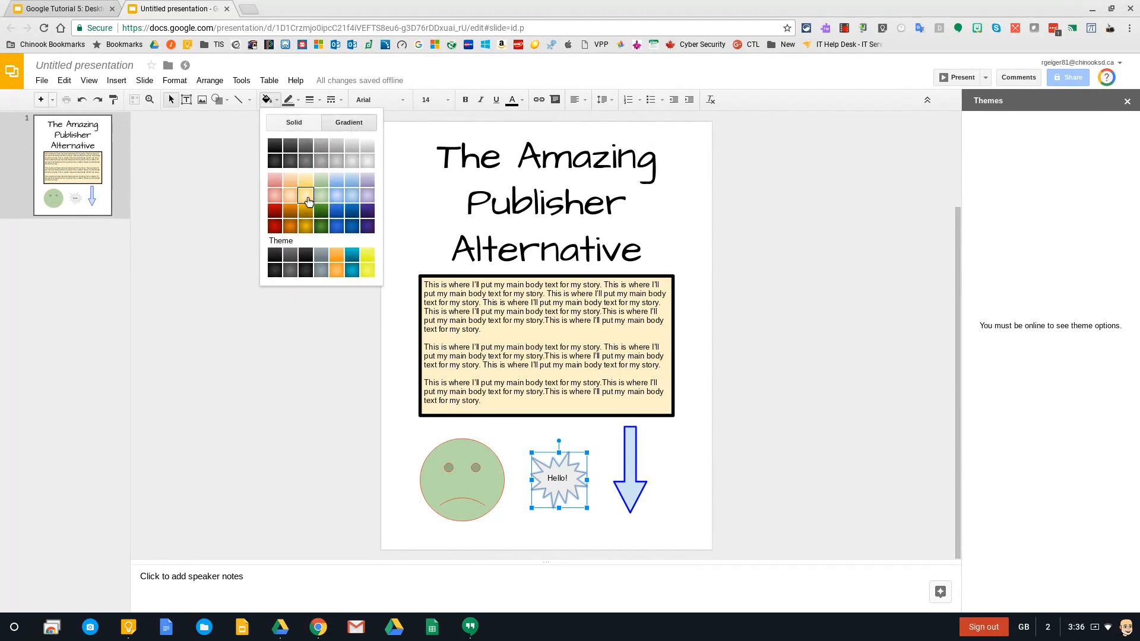
left_click(307, 197)
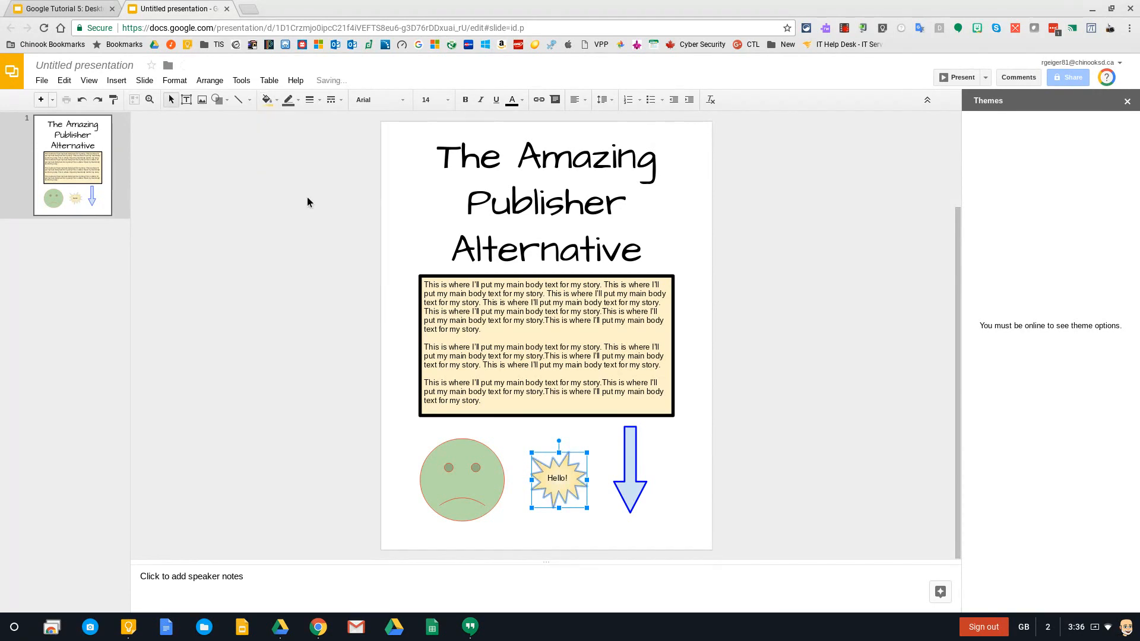
left_click(297, 104)
left_click(315, 153)
left_click(315, 104)
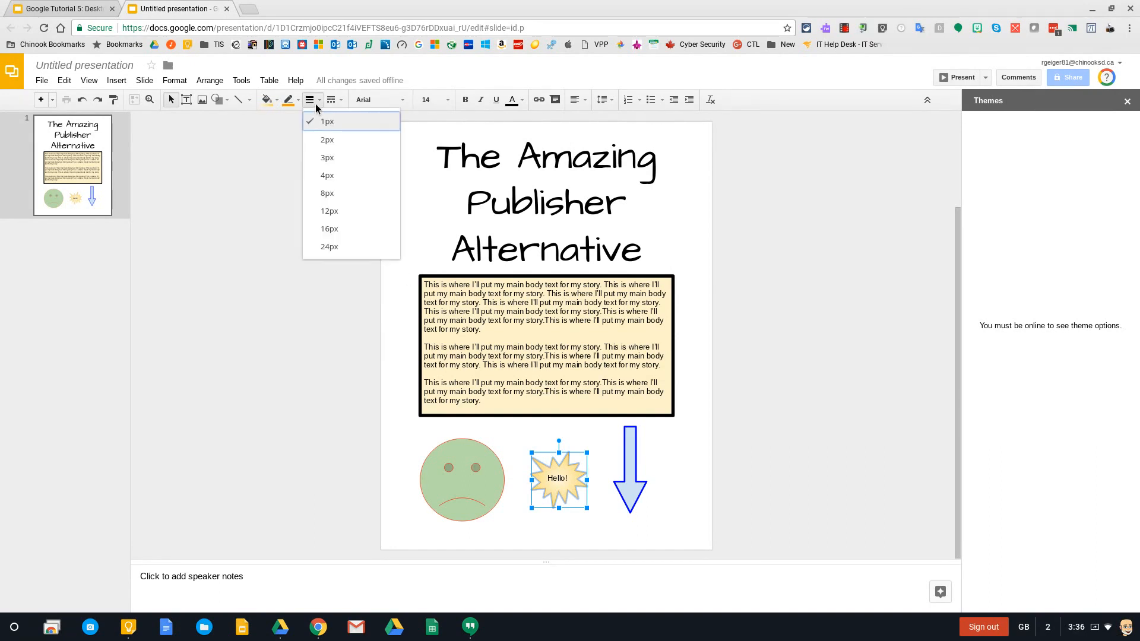
left_click(329, 151)
left_click(682, 483)
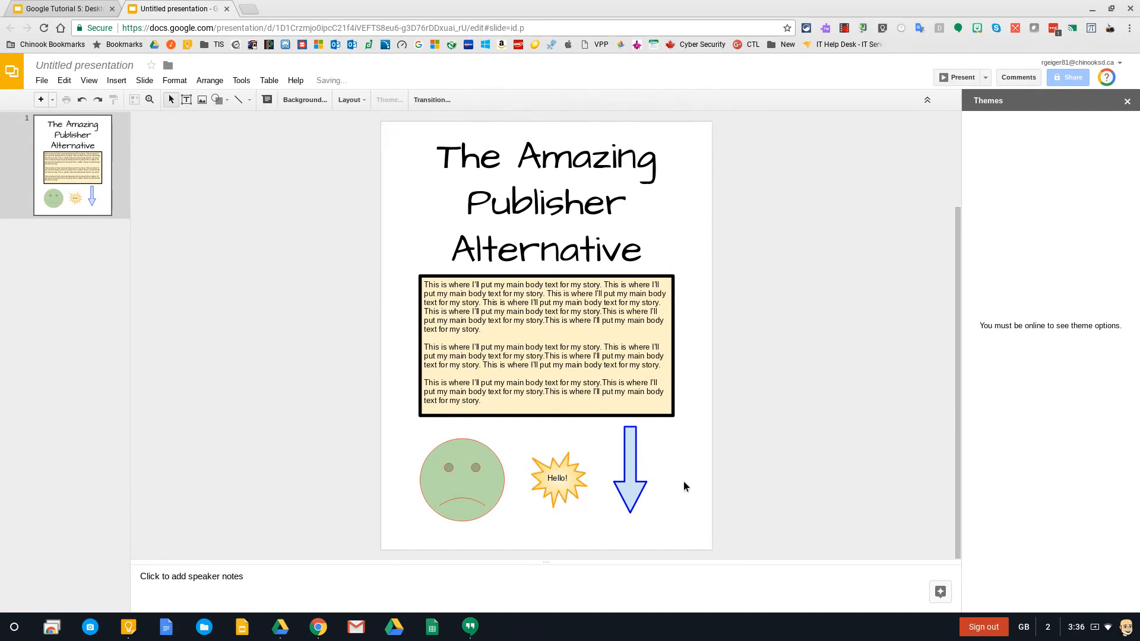
Enlarge the starburst until it nearly reaches the arrow and the page's lower edge, and retype its text as "Hello!"
left_click(576, 498)
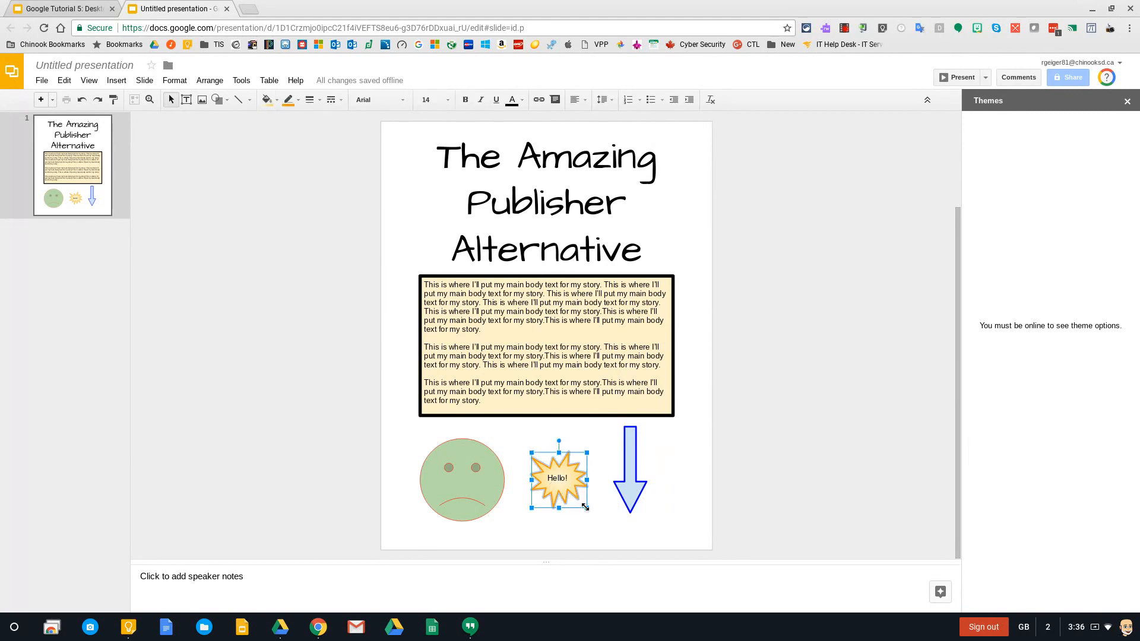
left_click_drag(587, 508, 613, 546)
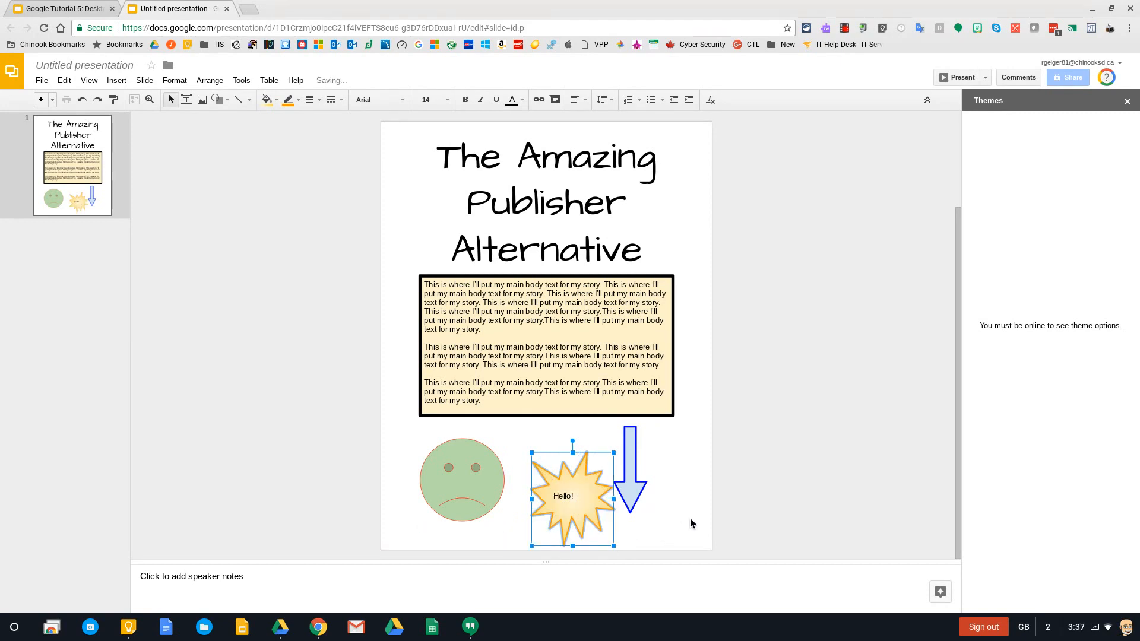
left_click(580, 497)
key("BackSpace")
key("BackSpace")
key("BackSpace")
key("BackSpace")
key("BackSpace")
type("Hellow")
key("BackSpace")
Centre the starburst's text horizontally and align it to the middle vertically
left_click(585, 100)
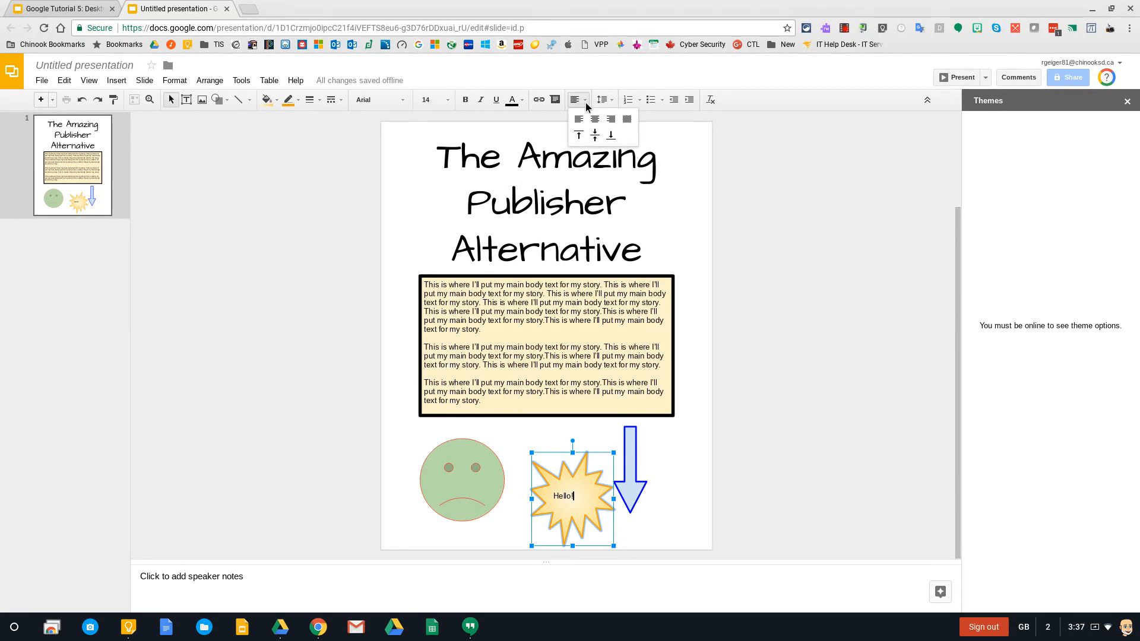
left_click(595, 119)
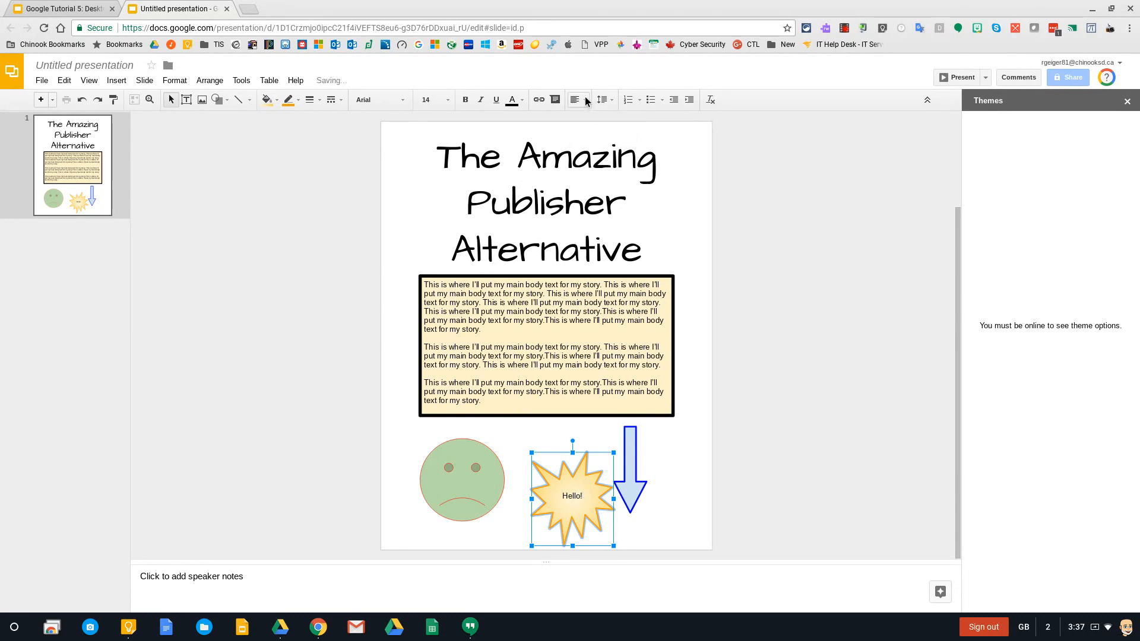
left_click(580, 100)
left_click(596, 136)
Set the starburst's "Hello!" text to font size 24, trying 30 first
left_click(449, 101)
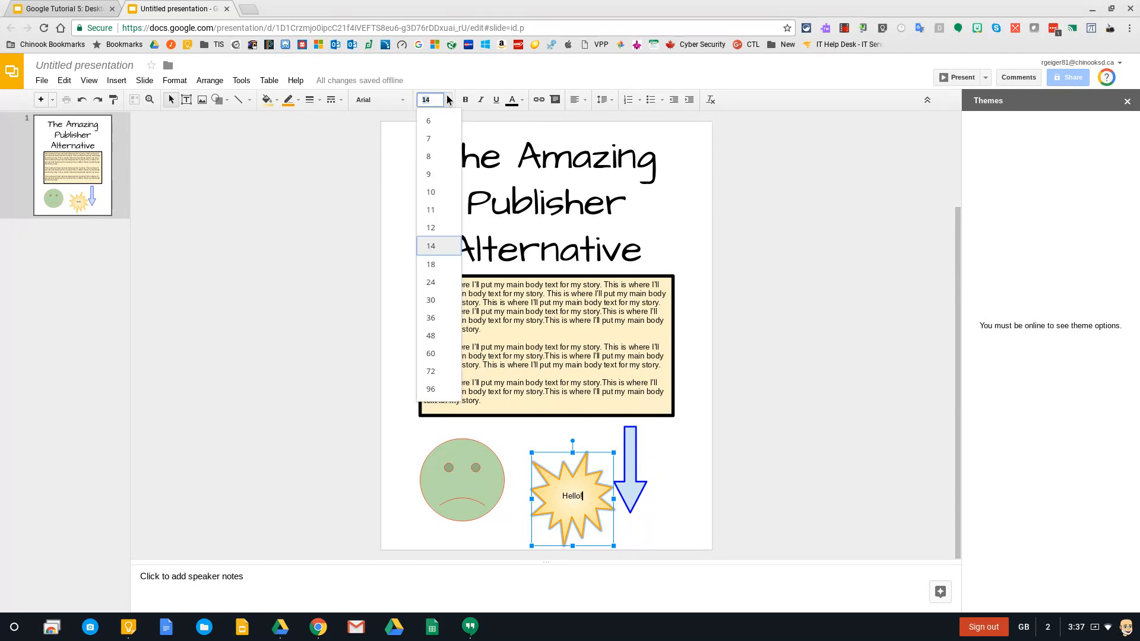
left_click(453, 300)
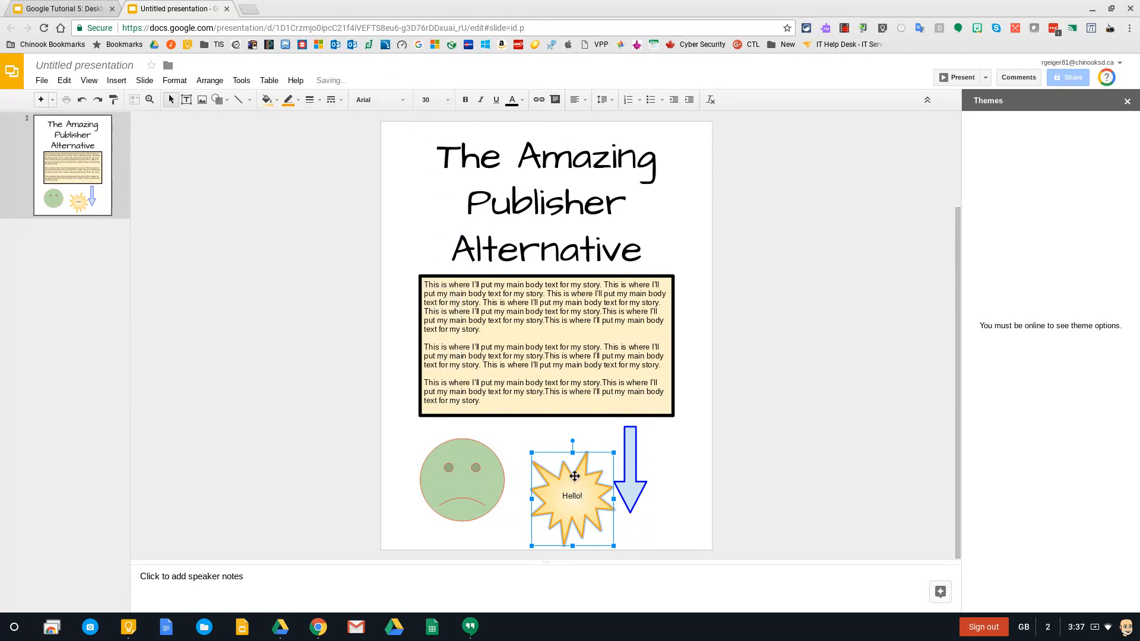
left_click_drag(587, 496, 557, 496)
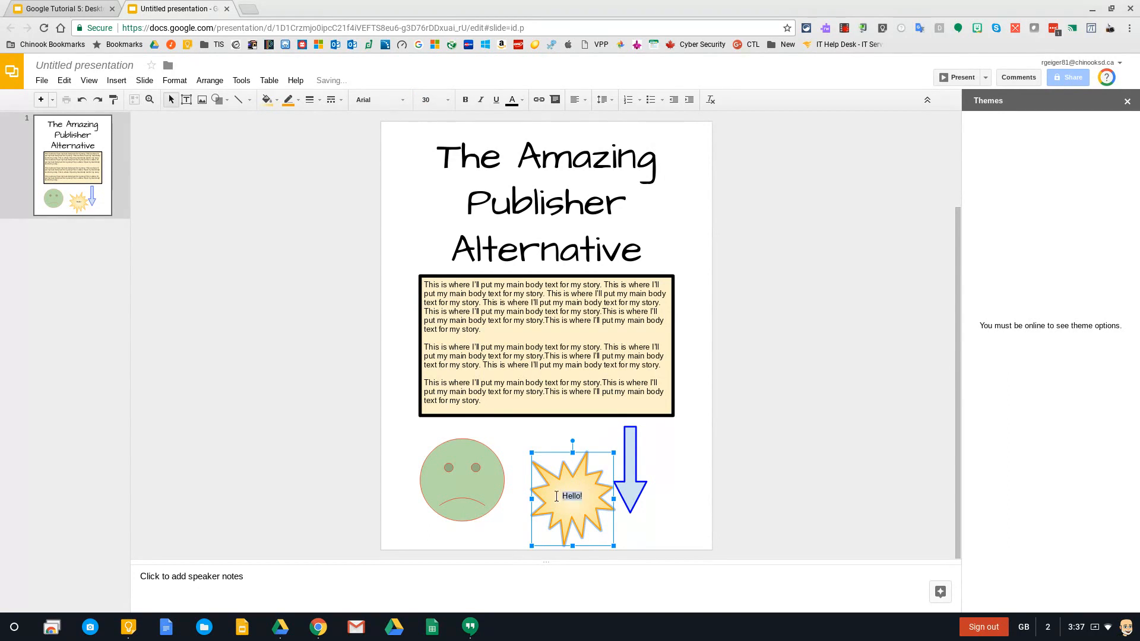
left_click(447, 100)
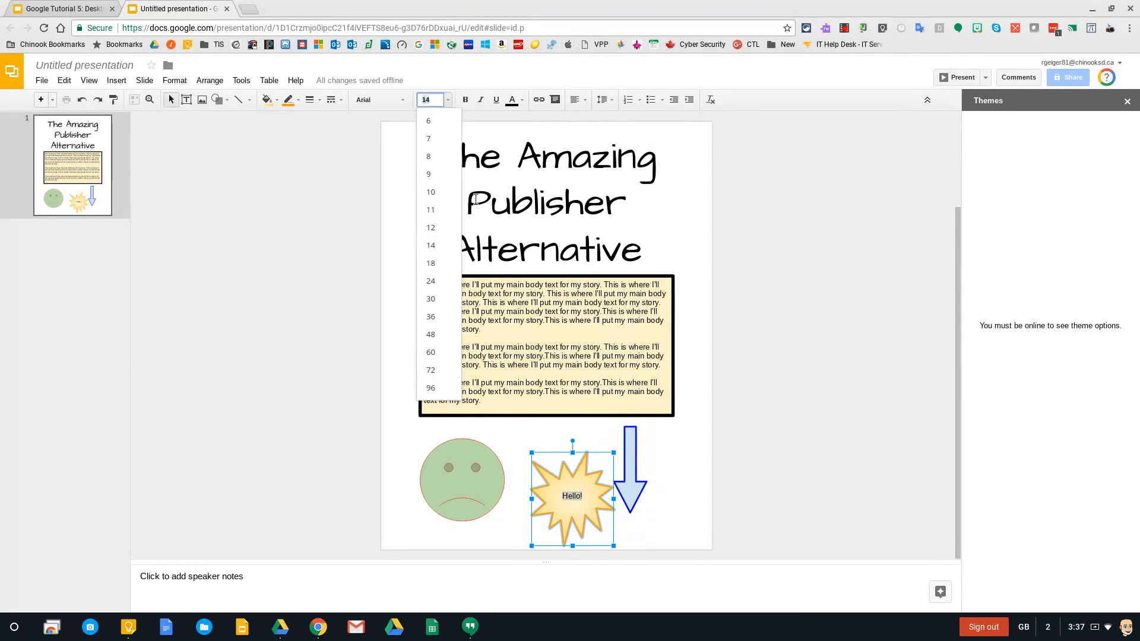
left_click(450, 300)
left_click(451, 100)
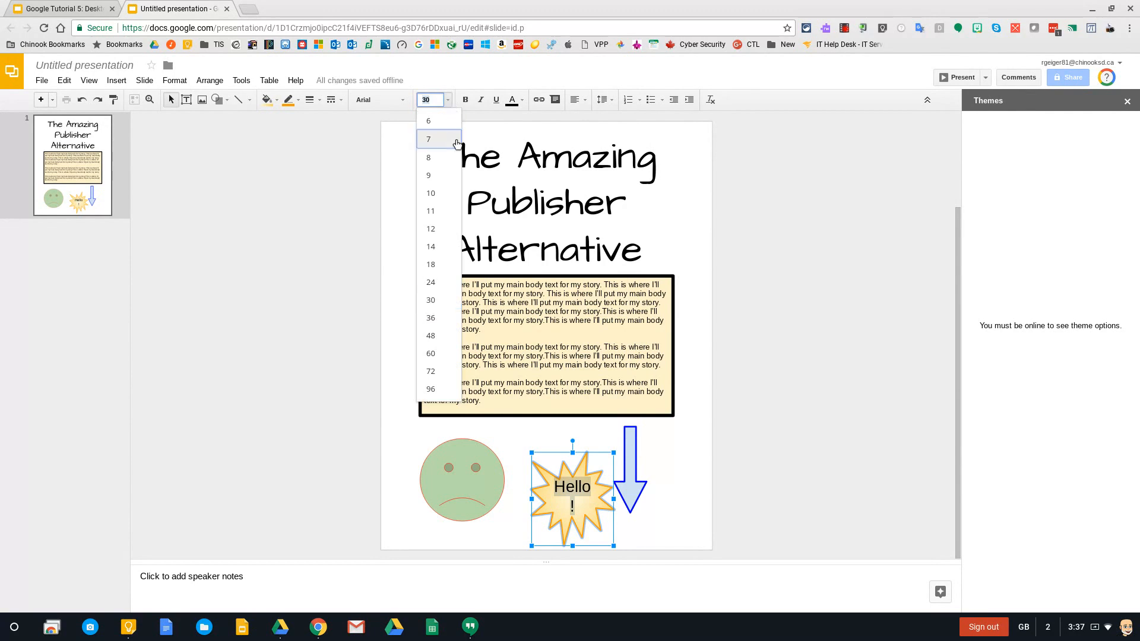
left_click(448, 284)
left_click(762, 439)
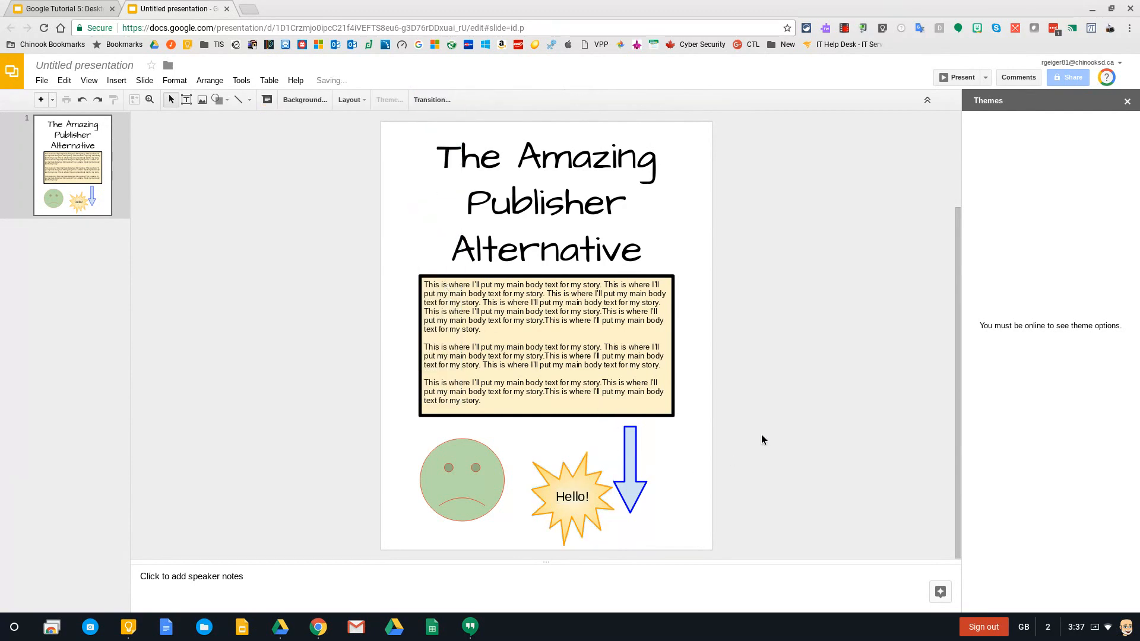